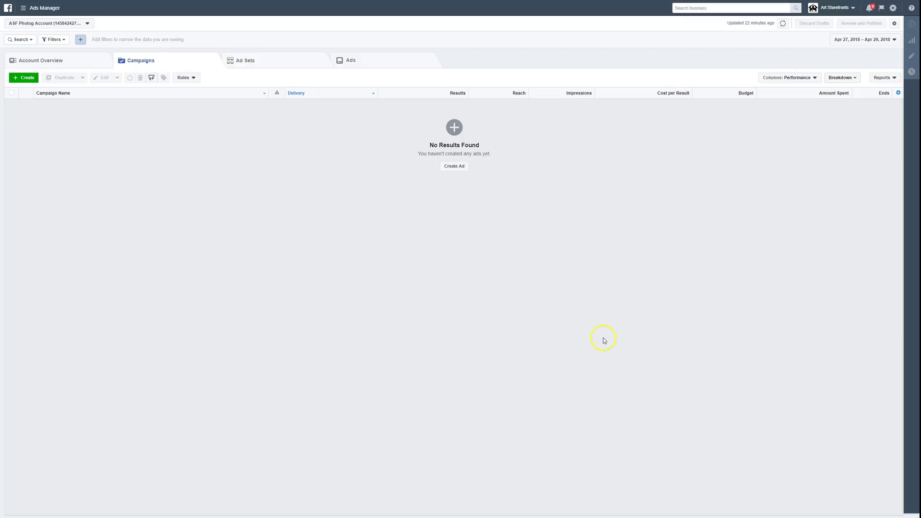
Go to the Audiences page of the Asset Library through the Ads Manager navigation menu
{"action": "left_click", "coordinate": [29, 8]}
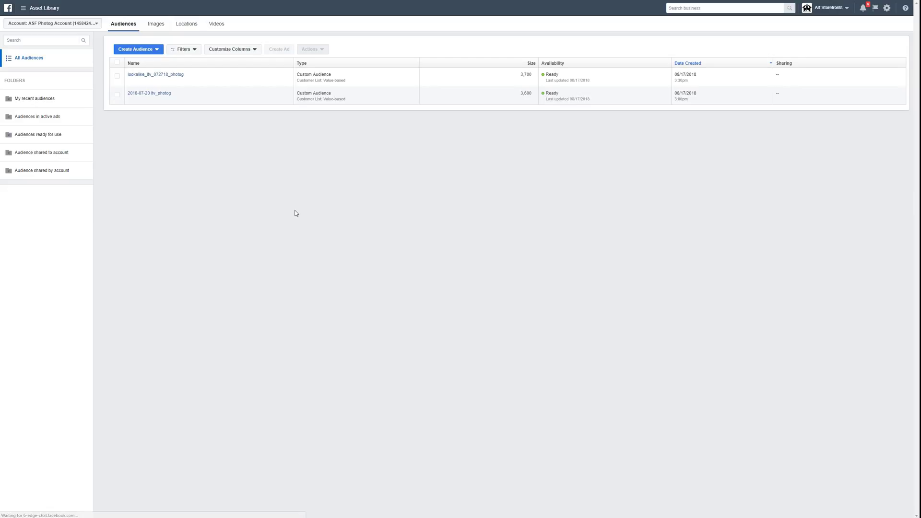
Start a Custom Audience from a customer file that includes LTV, and download the file template
{"action": "left_click", "coordinate": [136, 50]}
{"action": "left_click", "coordinate": [144, 62]}
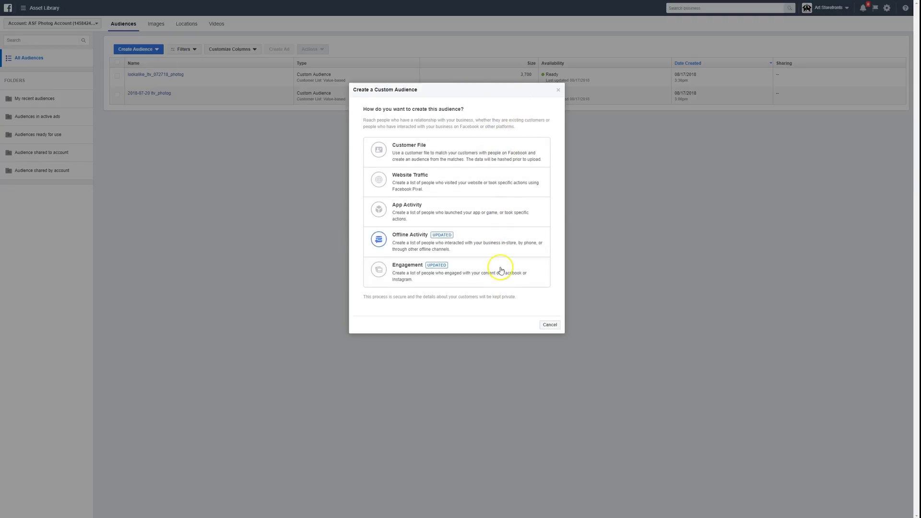
{"action": "left_click", "coordinate": [483, 153]}
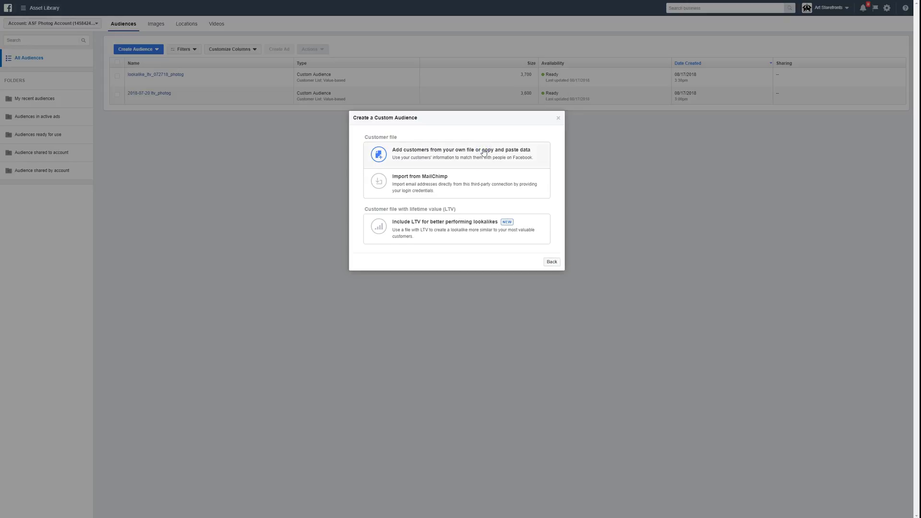
{"action": "left_click", "coordinate": [453, 231]}
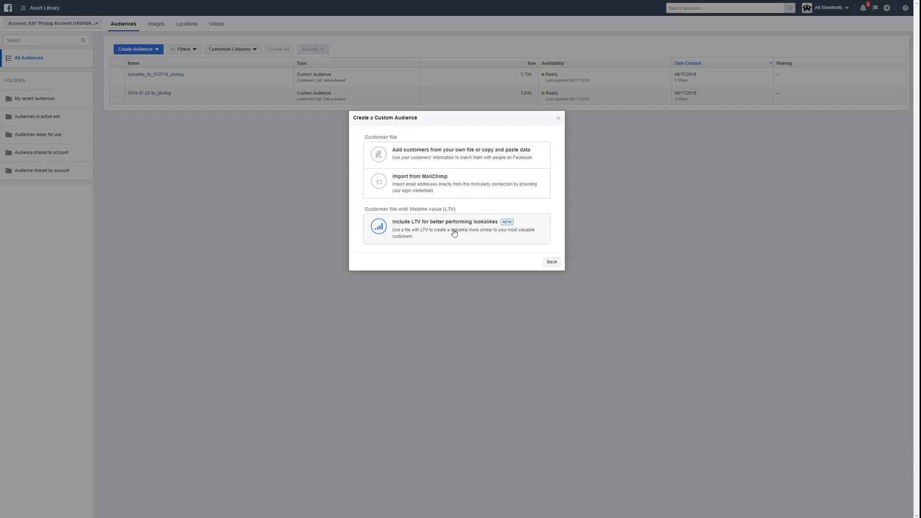
{"action": "left_click", "coordinate": [454, 233]}
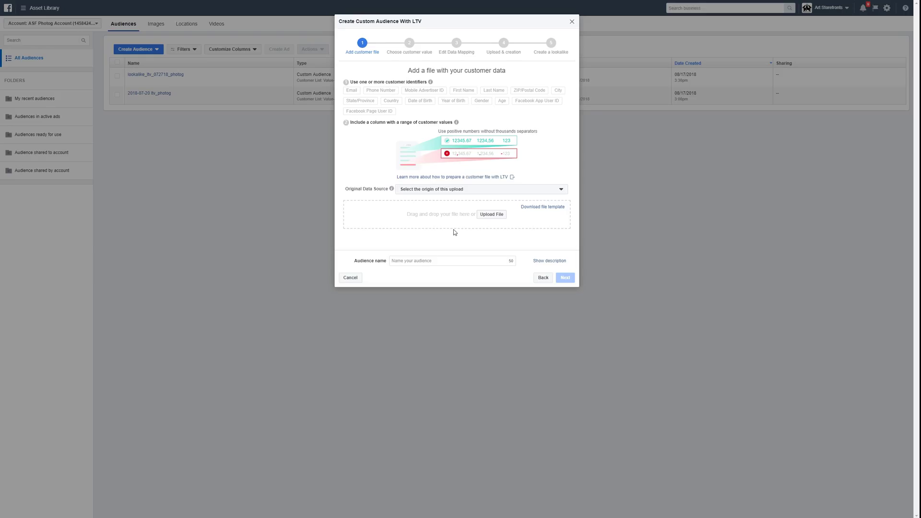
{"action": "left_click", "coordinate": [536, 211]}
Capture the dialog and annotate the template download link with an arrow
{"action": "key", "text": "Print"}
{"action": "left_click_drag", "start_coordinate": [417, 158], "coordinate": [663, 279]}
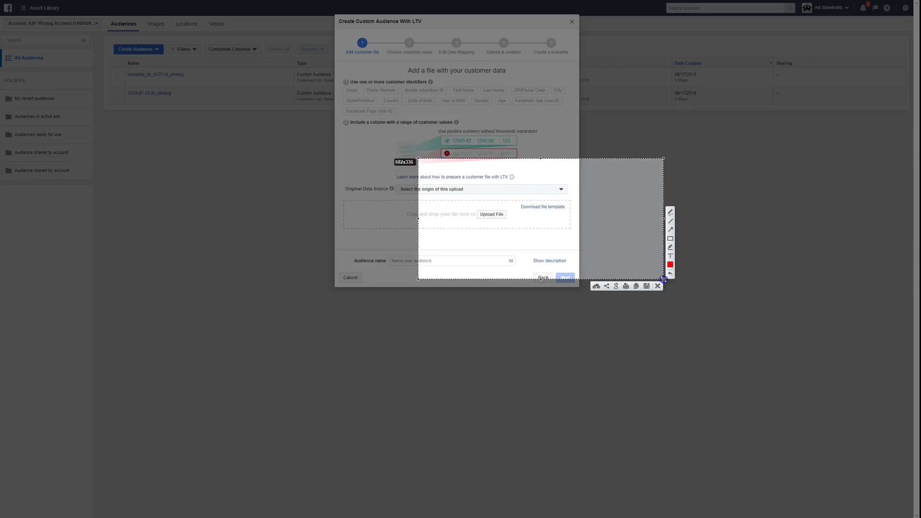
{"action": "left_click", "coordinate": [670, 231]}
{"action": "left_click_drag", "start_coordinate": [622, 247], "coordinate": [564, 213]}
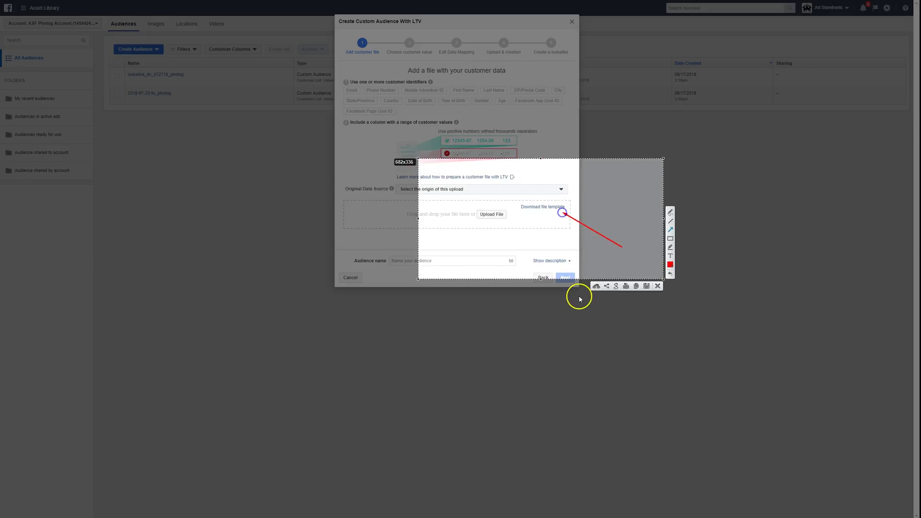
{"action": "left_click", "coordinate": [658, 286]}
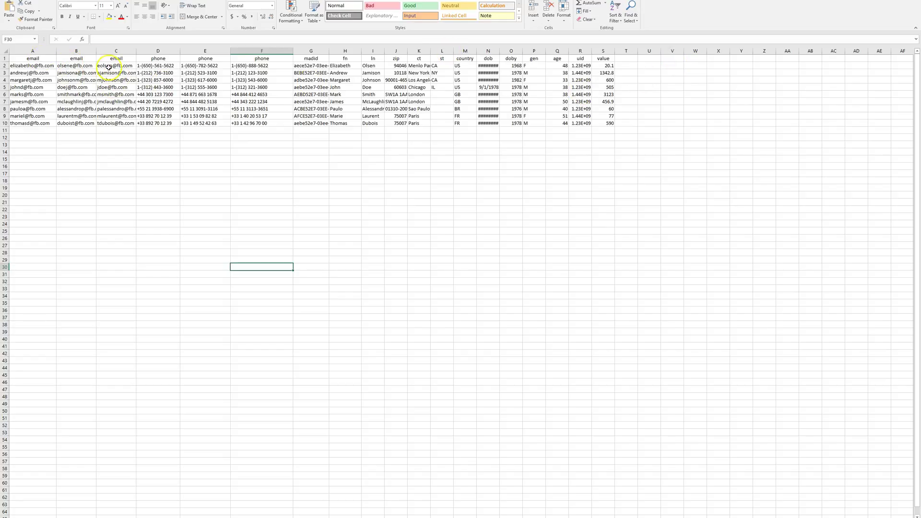
Widen email columns A and B and delete the third email column C
{"action": "left_click_drag", "start_coordinate": [96, 50], "coordinate": [68, 52]}
{"action": "left_click_drag", "start_coordinate": [124, 50], "coordinate": [214, 51]}
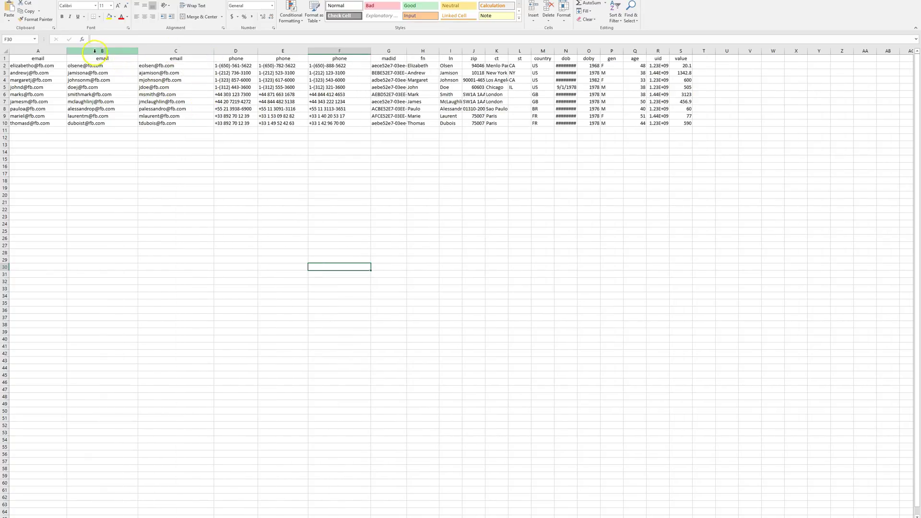
{"action": "right_click", "coordinate": [183, 51]}
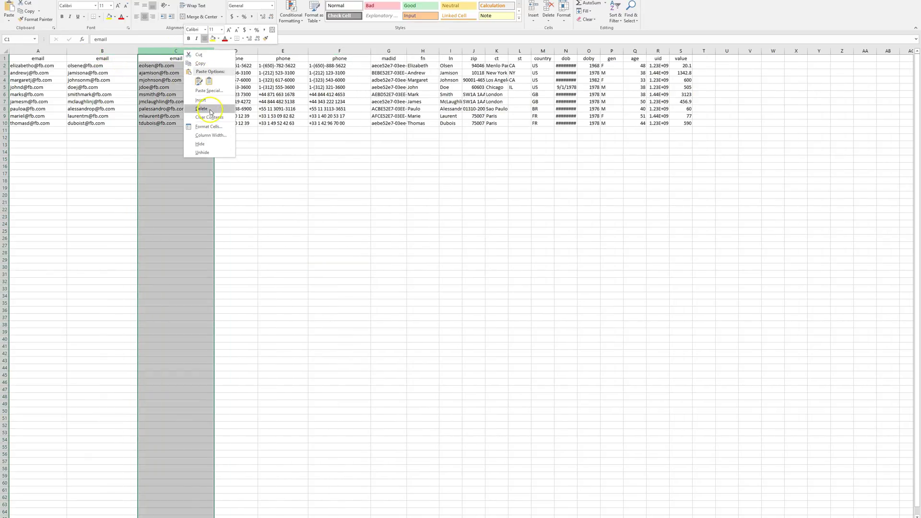
{"action": "left_click", "coordinate": [203, 109]}
Centre the email addresses in A2:B10 and widen column B slightly
{"action": "left_click_drag", "start_coordinate": [85, 67], "coordinate": [113, 122]}
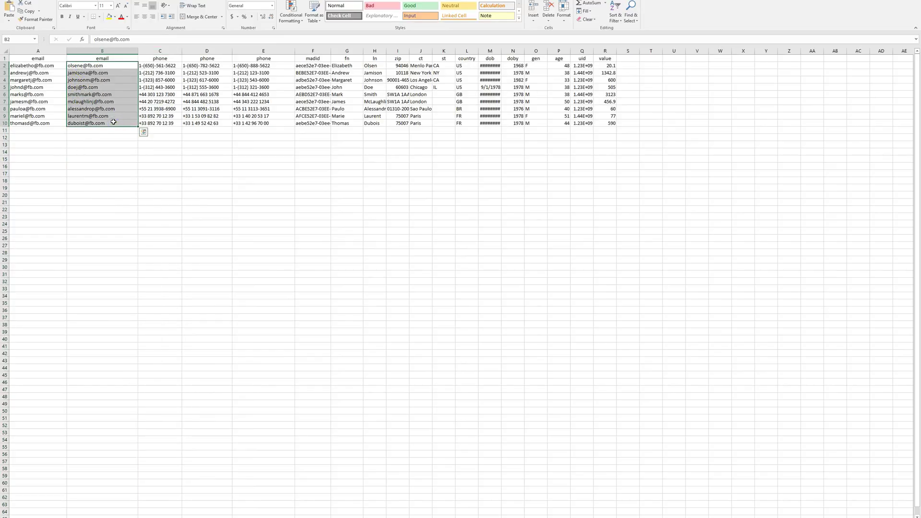
{"action": "left_click", "coordinate": [84, 144]}
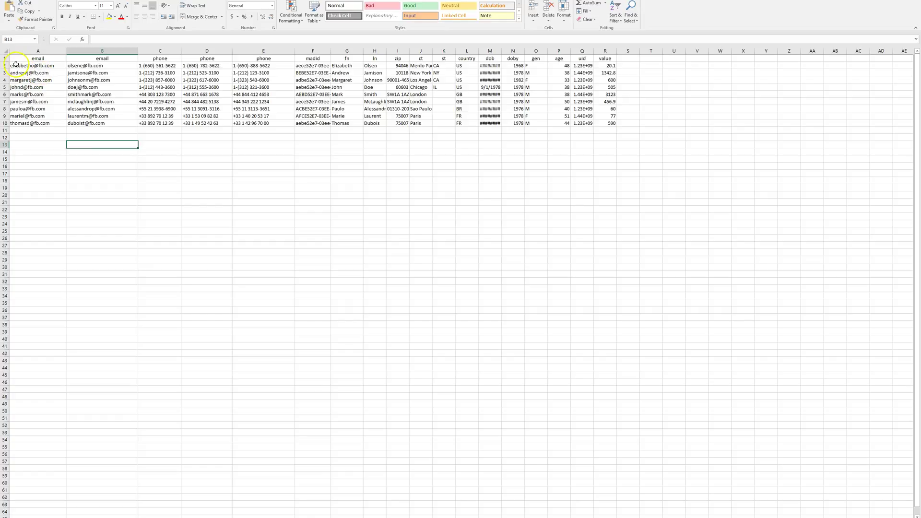
{"action": "left_click_drag", "start_coordinate": [16, 68], "coordinate": [127, 121]}
{"action": "left_click", "coordinate": [147, 18]}
{"action": "left_click", "coordinate": [127, 173]}
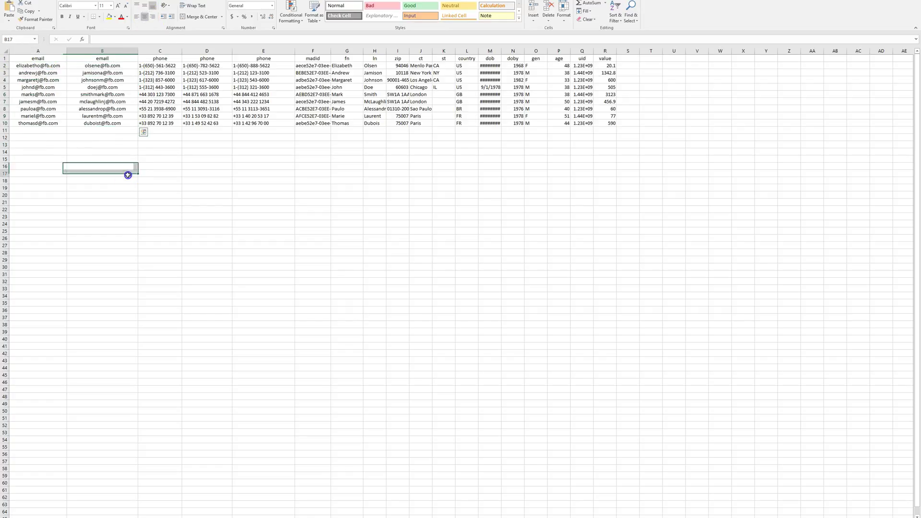
{"action": "left_click_drag", "start_coordinate": [138, 49], "coordinate": [201, 50]}
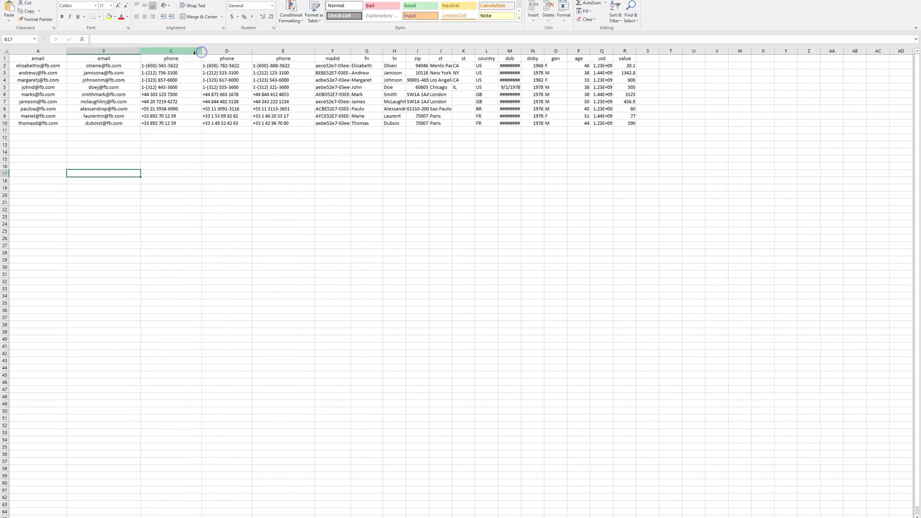
Centre the phone numbers in C2:D10 and delete the third phone column E
{"action": "left_click_drag", "start_coordinate": [153, 66], "coordinate": [236, 123]}
{"action": "left_click", "coordinate": [143, 16]}
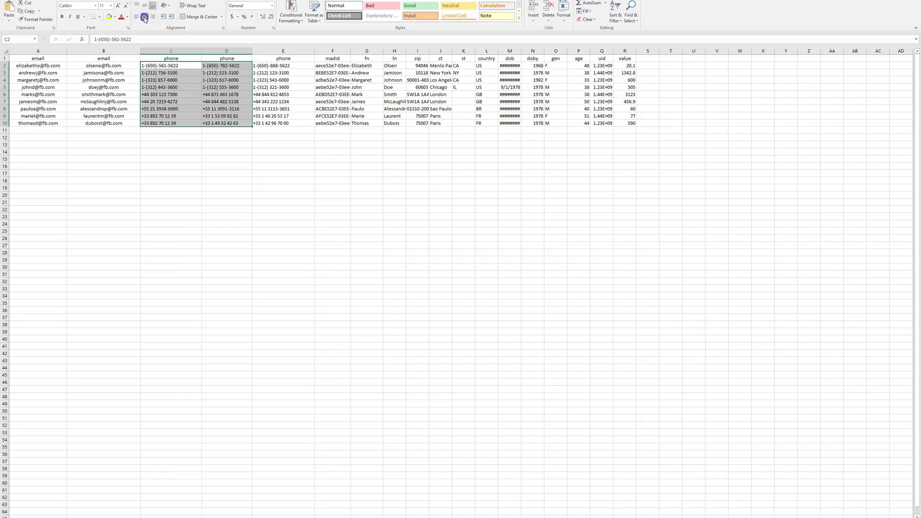
{"action": "left_click", "coordinate": [199, 180]}
{"action": "left_click", "coordinate": [278, 52]}
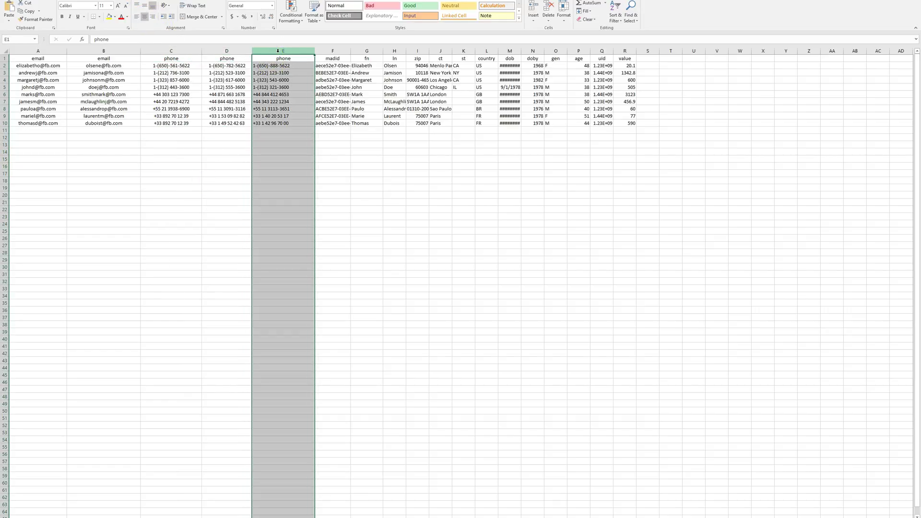
{"action": "right_click", "coordinate": [277, 51]}
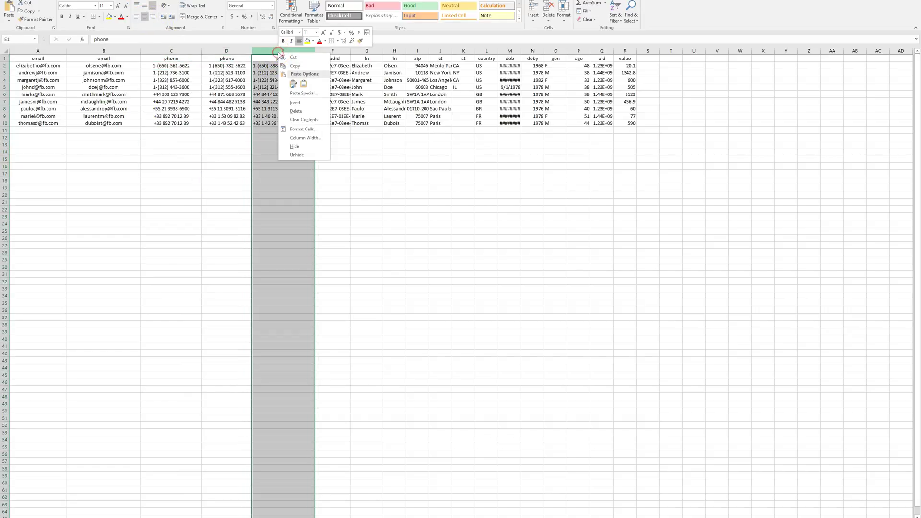
{"action": "left_click", "coordinate": [311, 114]}
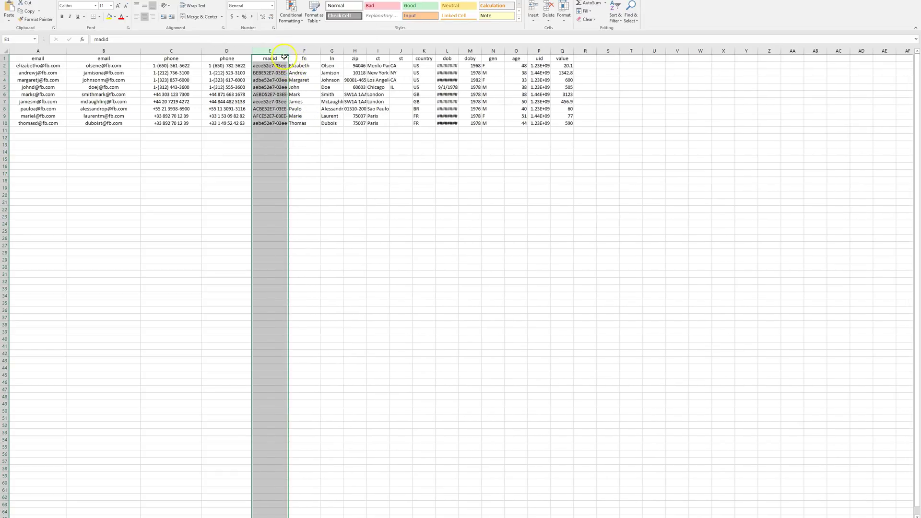
Widen phone column D, delete the madid column, and widen the fn column
{"action": "left_click_drag", "start_coordinate": [253, 50], "coordinate": [266, 50]}
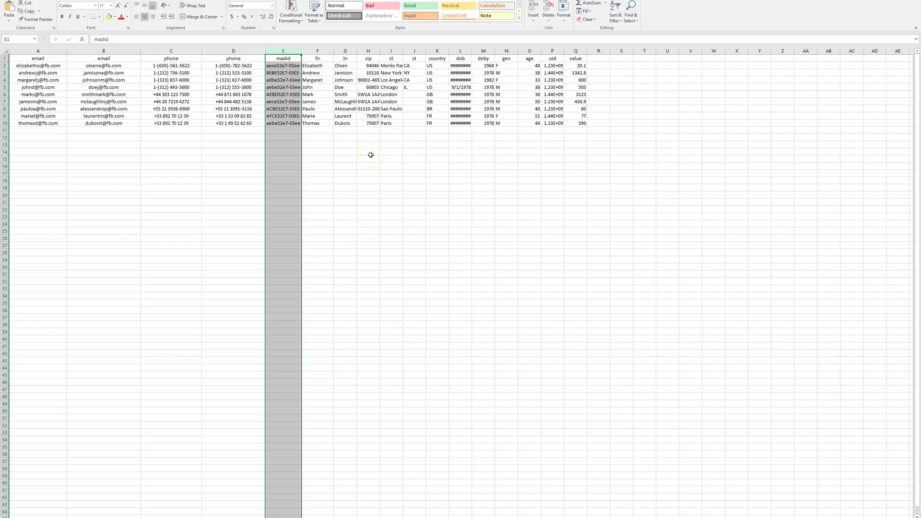
{"action": "right_click", "coordinate": [289, 52]}
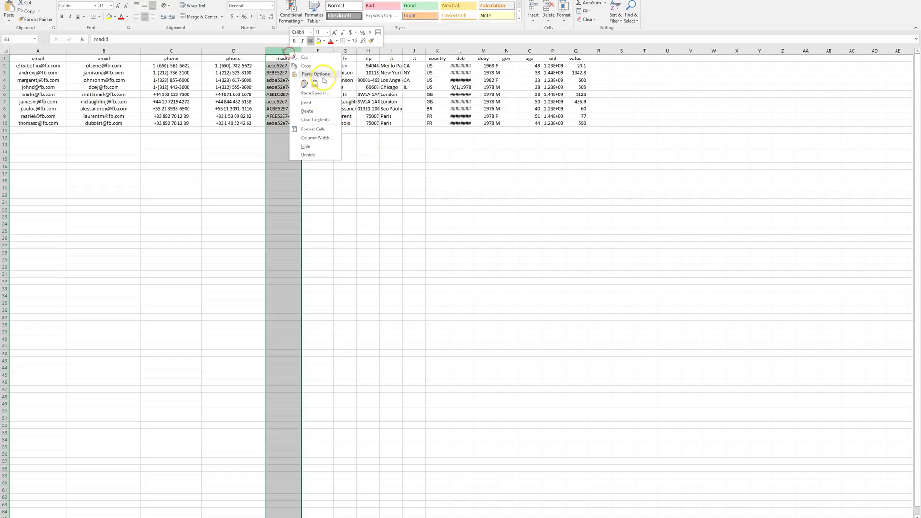
{"action": "left_click", "coordinate": [318, 116]}
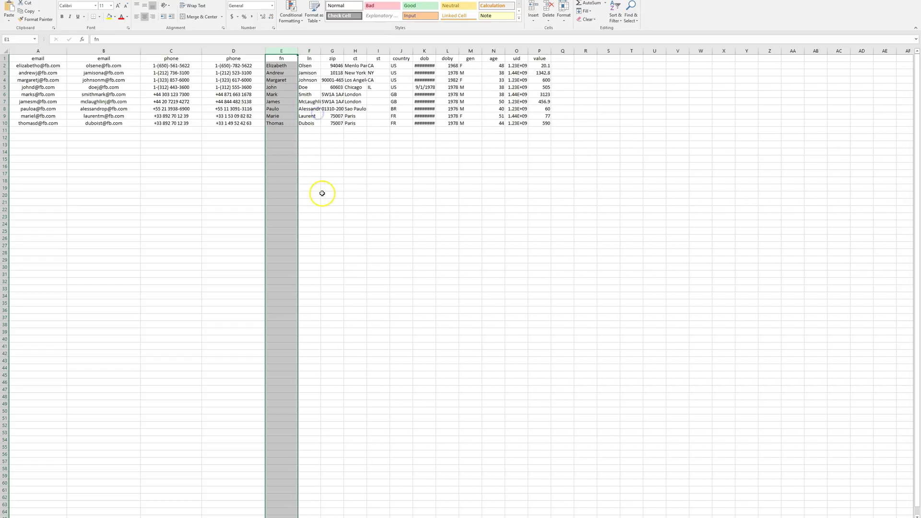
{"action": "left_click_drag", "start_coordinate": [298, 51], "coordinate": [366, 50]}
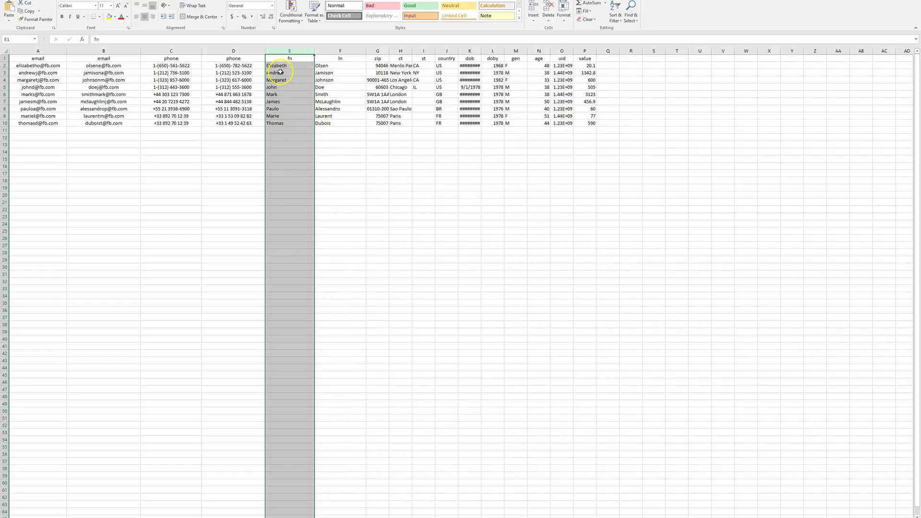
Centre the first and last names, and widen and centre the zip column
{"action": "left_click_drag", "start_coordinate": [276, 65], "coordinate": [323, 123]}
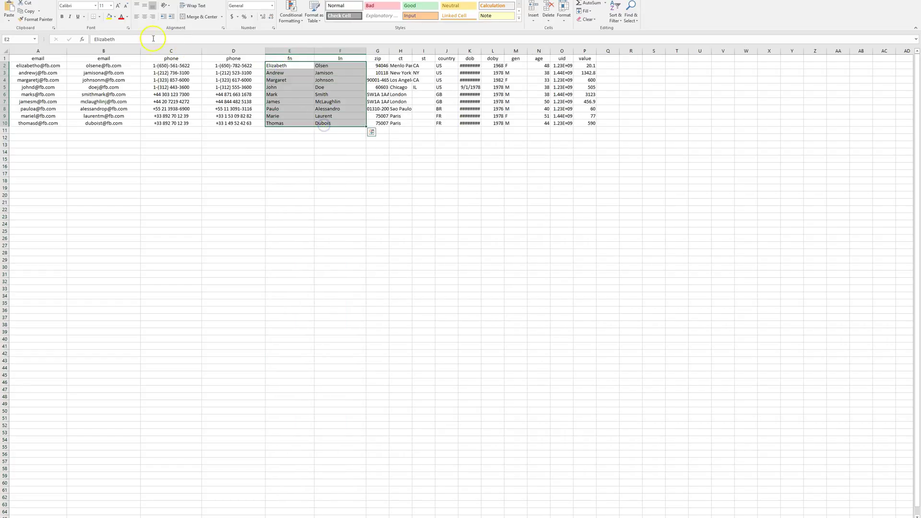
{"action": "left_click", "coordinate": [145, 17]}
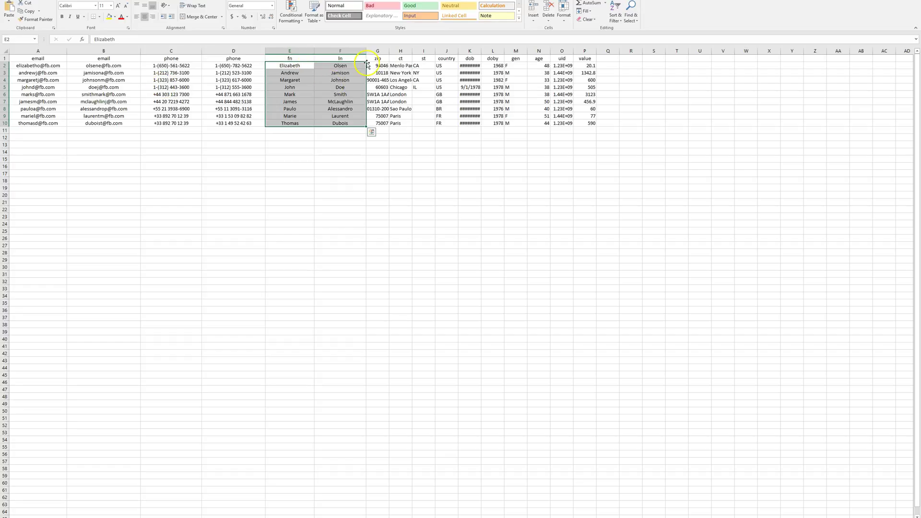
{"action": "left_click", "coordinate": [297, 58]}
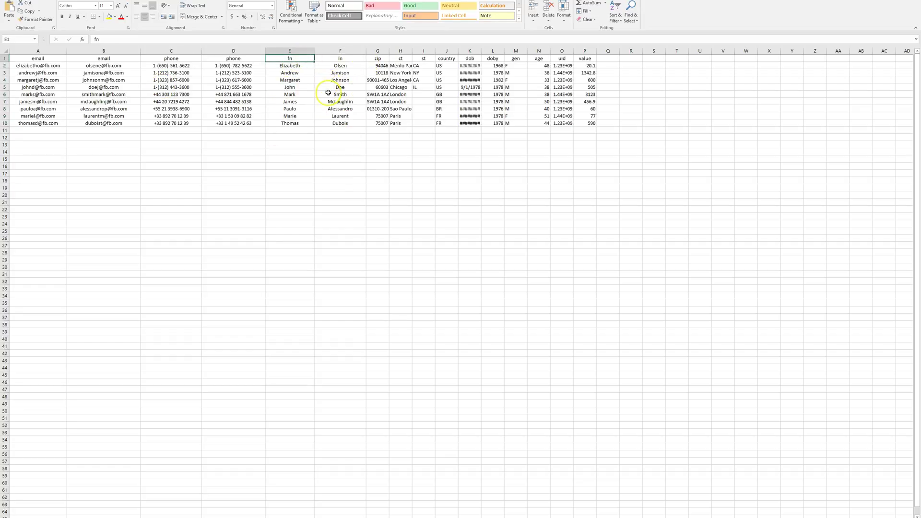
{"action": "left_click_drag", "start_coordinate": [390, 50], "coordinate": [405, 50]}
{"action": "left_click", "coordinate": [385, 51]}
{"action": "left_click", "coordinate": [145, 17]}
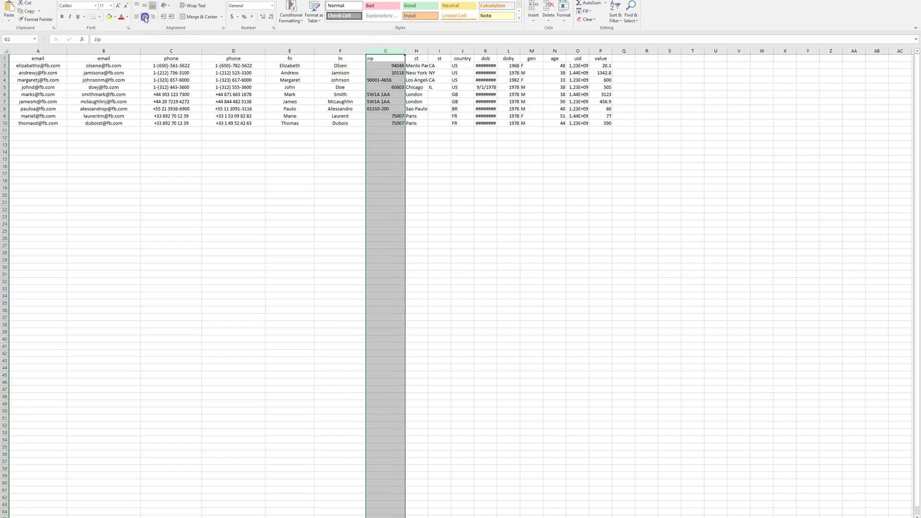
{"action": "left_click", "coordinate": [144, 17]}
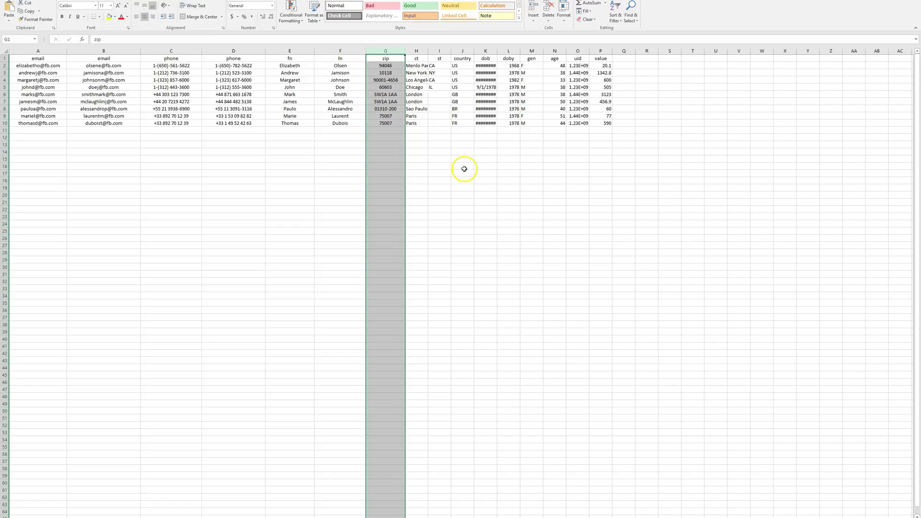
{"action": "left_click", "coordinate": [444, 167]}
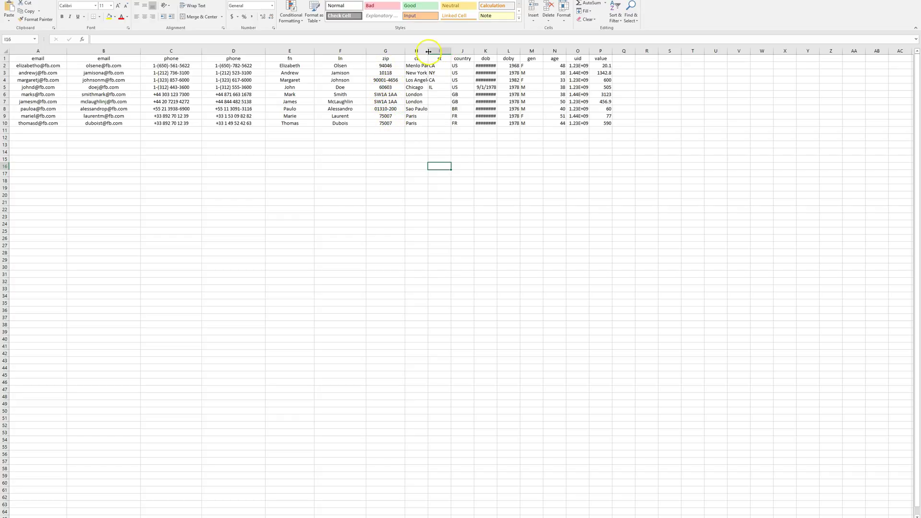
Widen and centre the ct, st and country columns
{"action": "left_click_drag", "start_coordinate": [428, 51], "coordinate": [446, 51]}
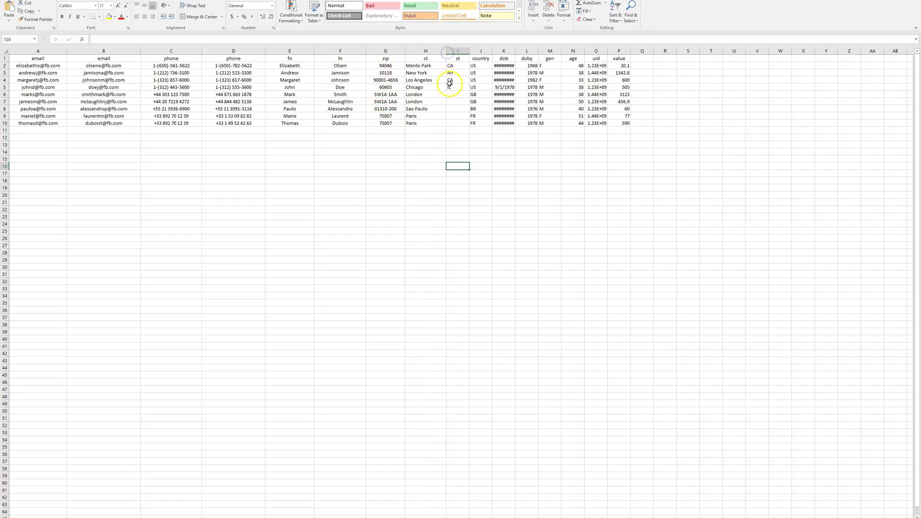
{"action": "left_click", "coordinate": [424, 50]}
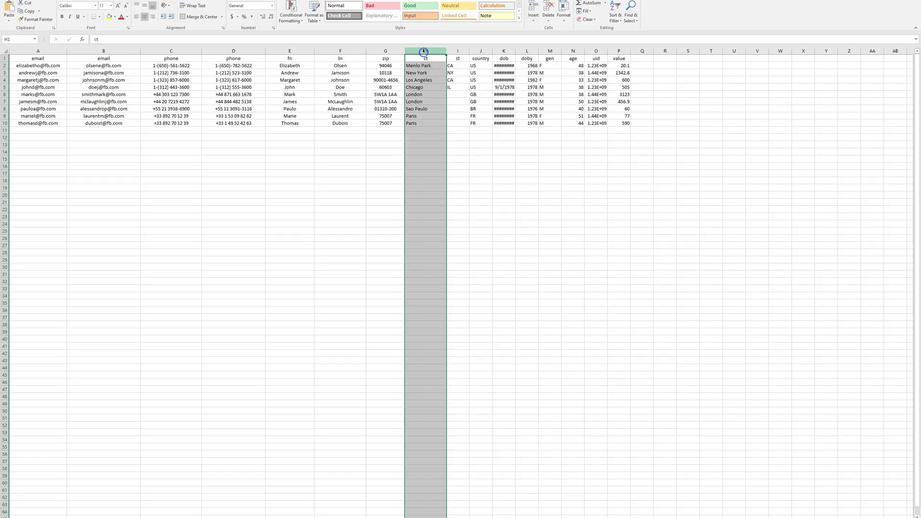
{"action": "left_click", "coordinate": [144, 16]}
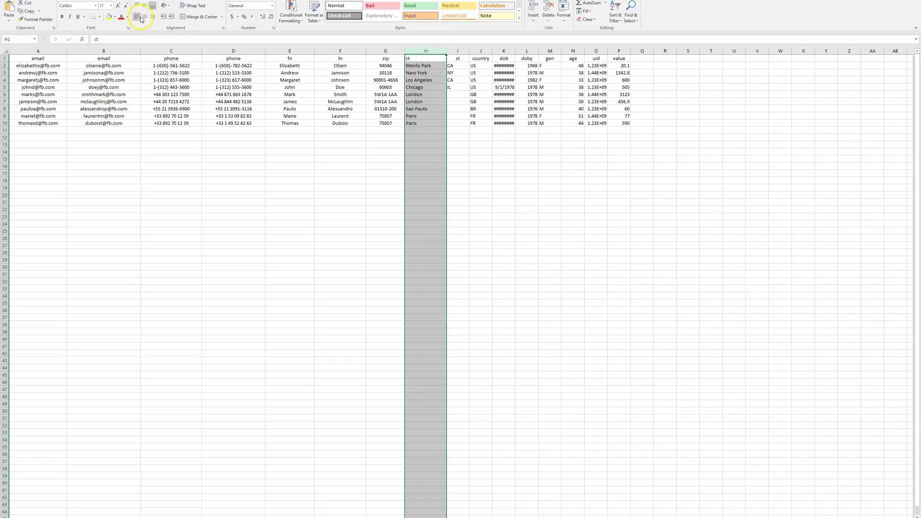
{"action": "left_click", "coordinate": [144, 17]}
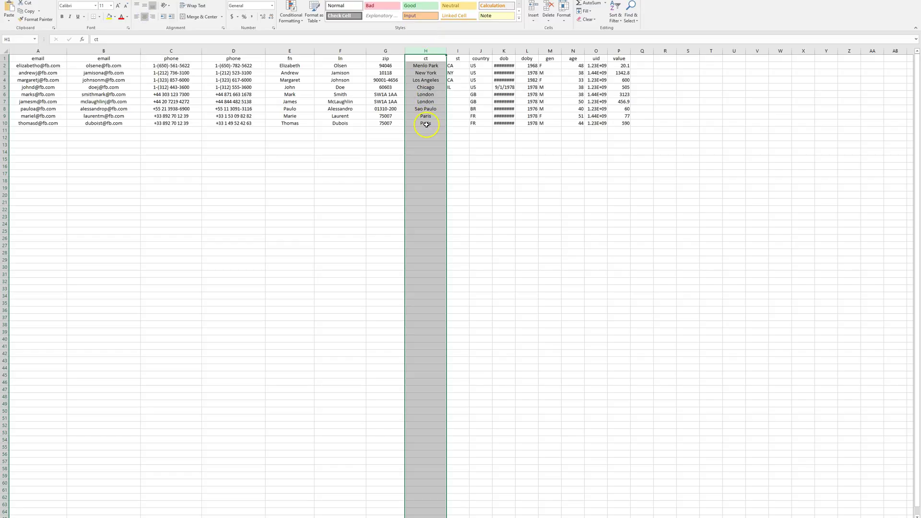
{"action": "left_click", "coordinate": [457, 50]}
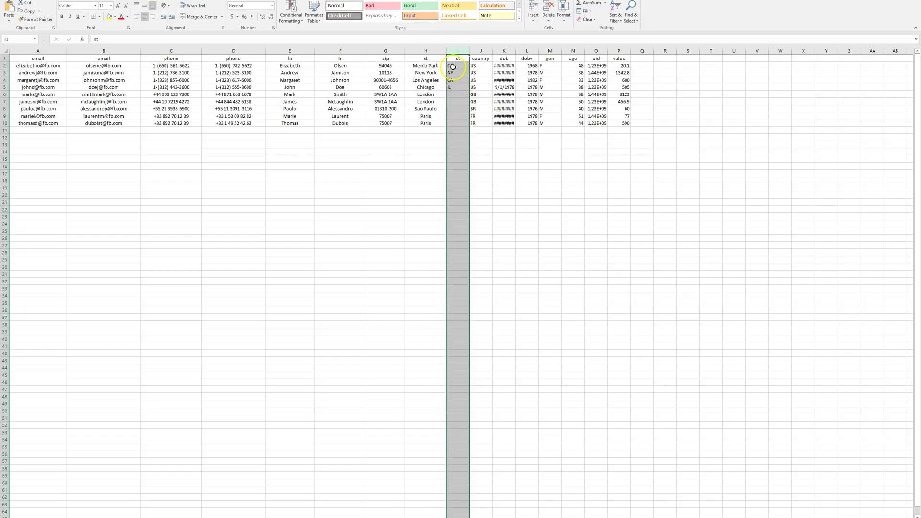
{"action": "left_click_drag", "start_coordinate": [469, 50], "coordinate": [475, 50]}
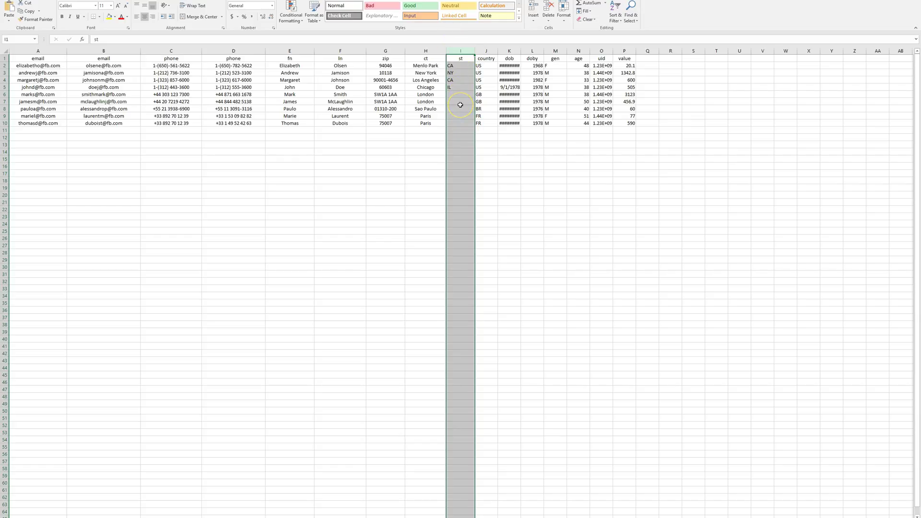
{"action": "left_click", "coordinate": [146, 16]}
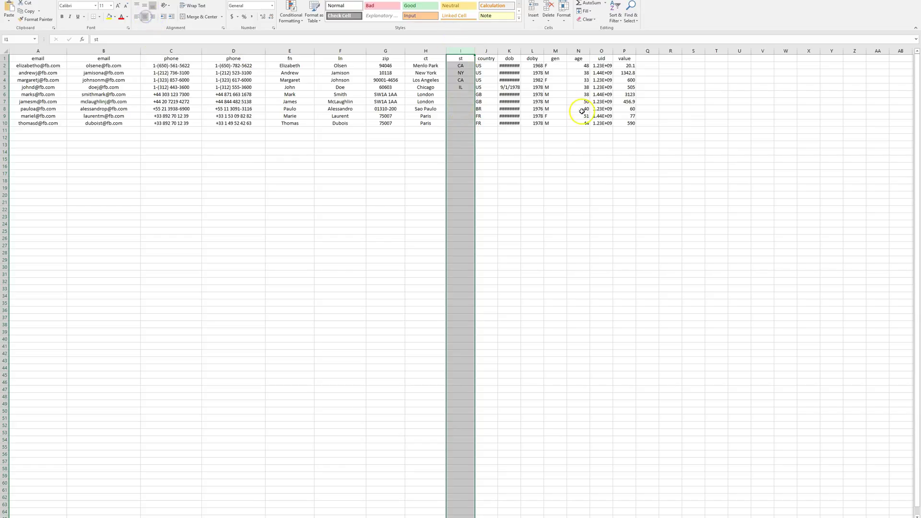
{"action": "left_click", "coordinate": [483, 51]}
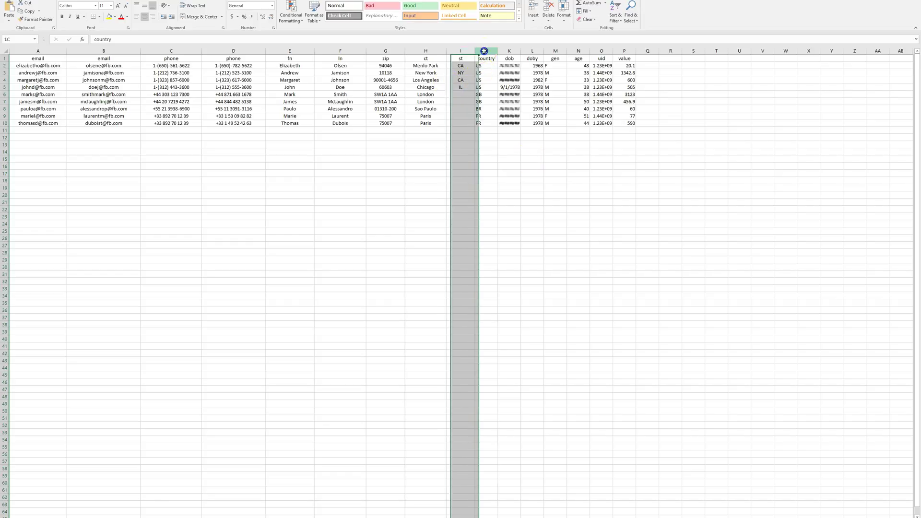
{"action": "left_click", "coordinate": [146, 17]}
{"action": "left_click_drag", "start_coordinate": [498, 50], "coordinate": [508, 51]}
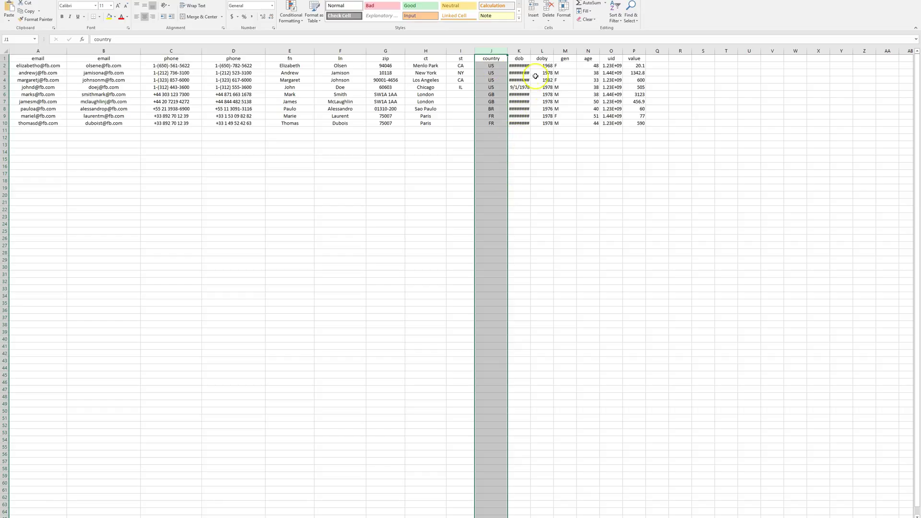
Autofit the dob column and select the dob, doby, gen, age and uid columns
{"action": "left_click_drag", "start_coordinate": [530, 51], "coordinate": [530, 50]}
{"action": "double_click", "coordinate": [529, 51]}
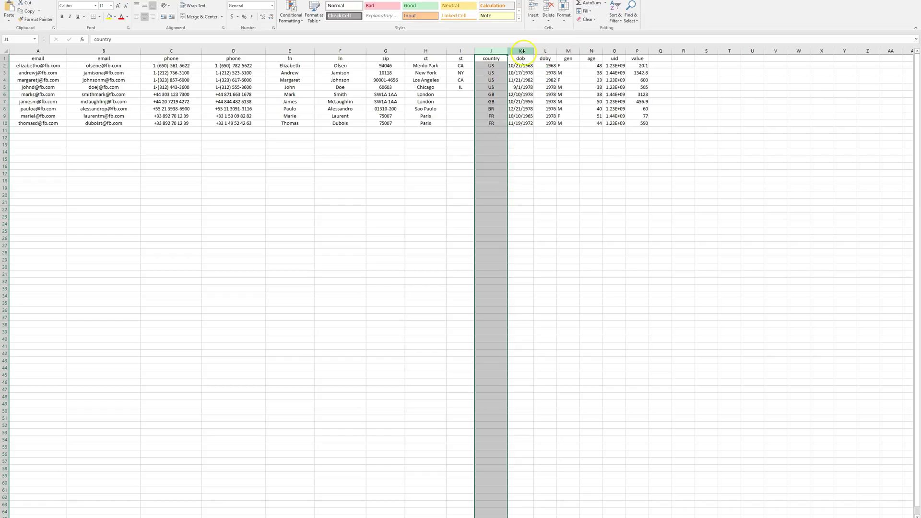
{"action": "left_click", "coordinate": [520, 50]}
{"action": "left_click", "coordinate": [545, 50]}
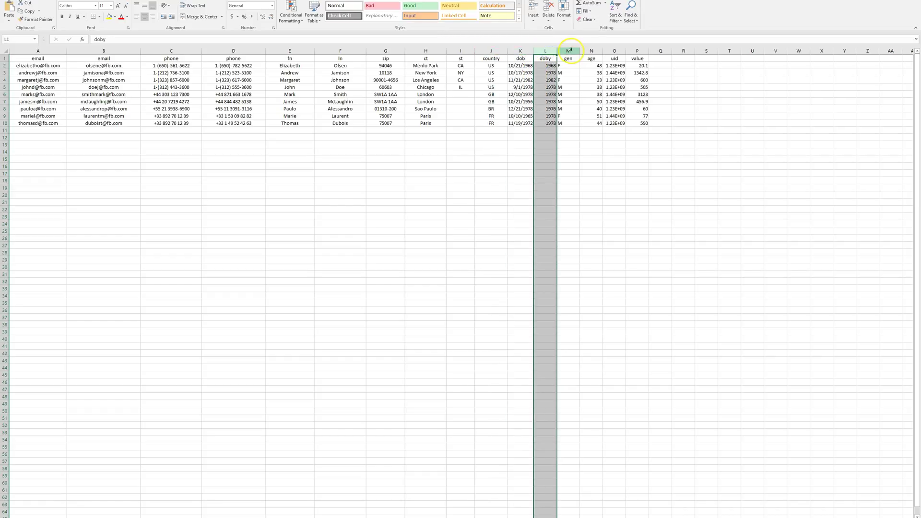
{"action": "left_click", "coordinate": [568, 51]}
{"action": "left_click", "coordinate": [589, 50]}
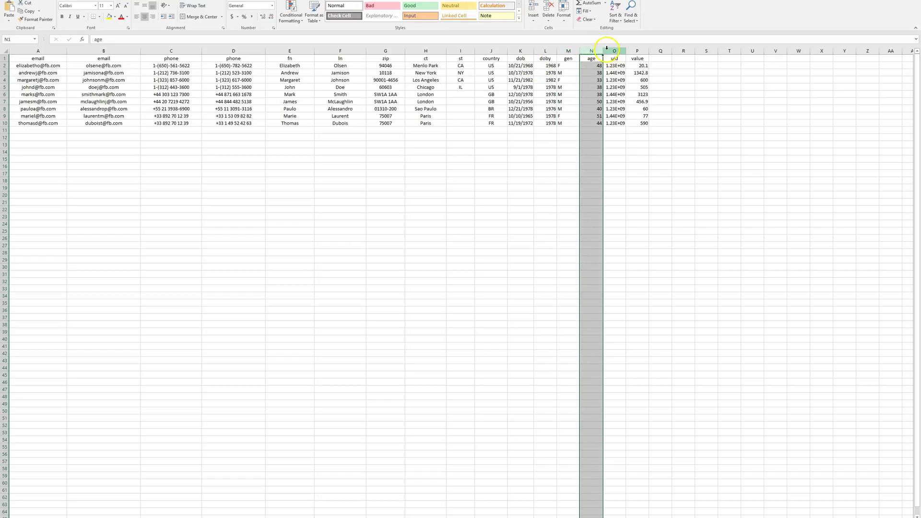
{"action": "left_click", "coordinate": [613, 51]}
{"action": "left_click", "coordinate": [520, 50]}
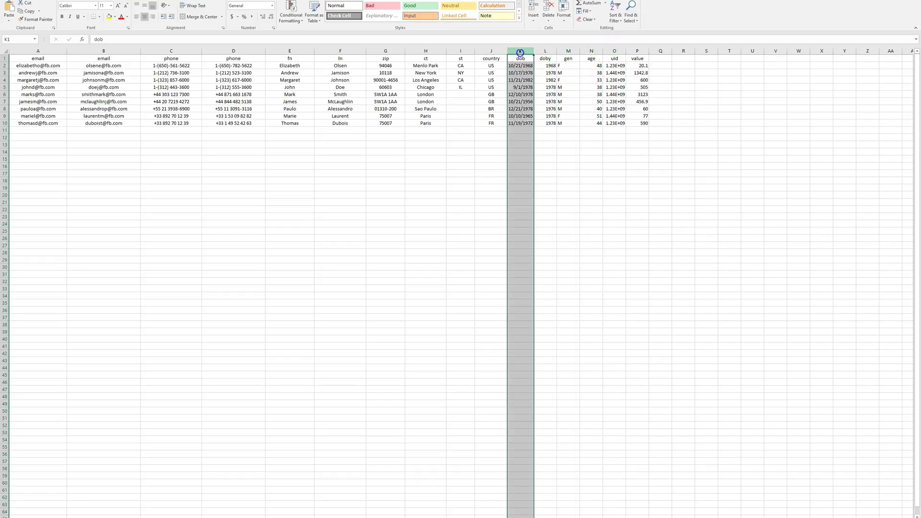
{"action": "left_click", "coordinate": [593, 51], "text": "ctrl"}
Delete the dob through uid columns
{"action": "left_click", "coordinate": [614, 51], "text": "shift"}
{"action": "right_click", "coordinate": [614, 52]}
{"action": "left_click", "coordinate": [650, 112]}
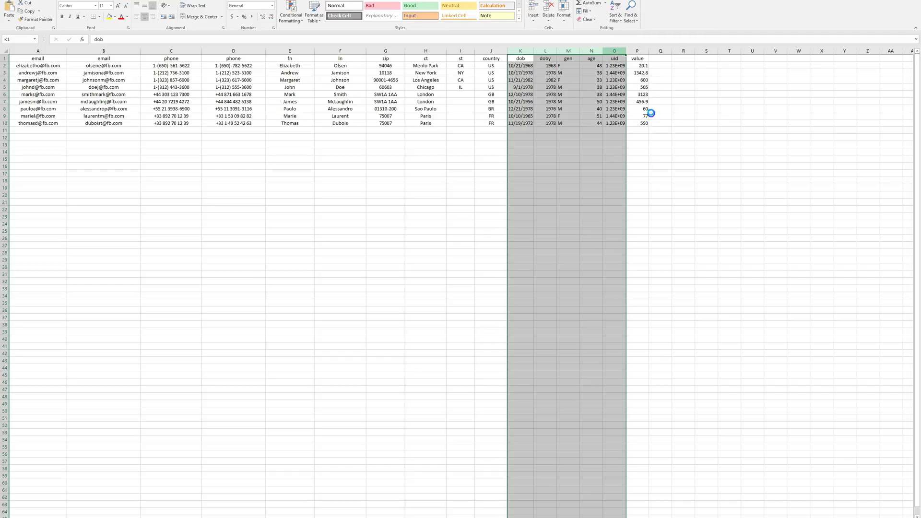
Widen and centre the value column and rename its header to LTV
{"action": "left_click_drag", "start_coordinate": [531, 49], "coordinate": [538, 194]}
{"action": "left_click", "coordinate": [147, 20]}
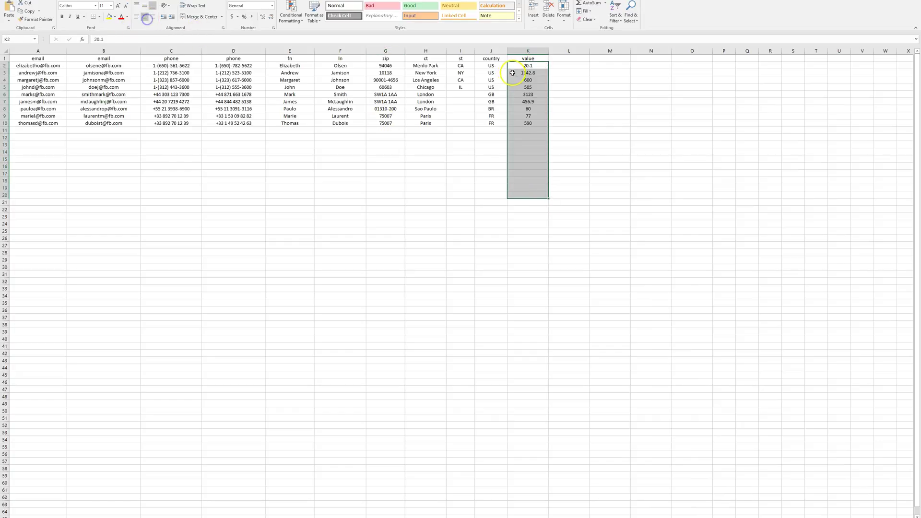
{"action": "left_click", "coordinate": [520, 56]}
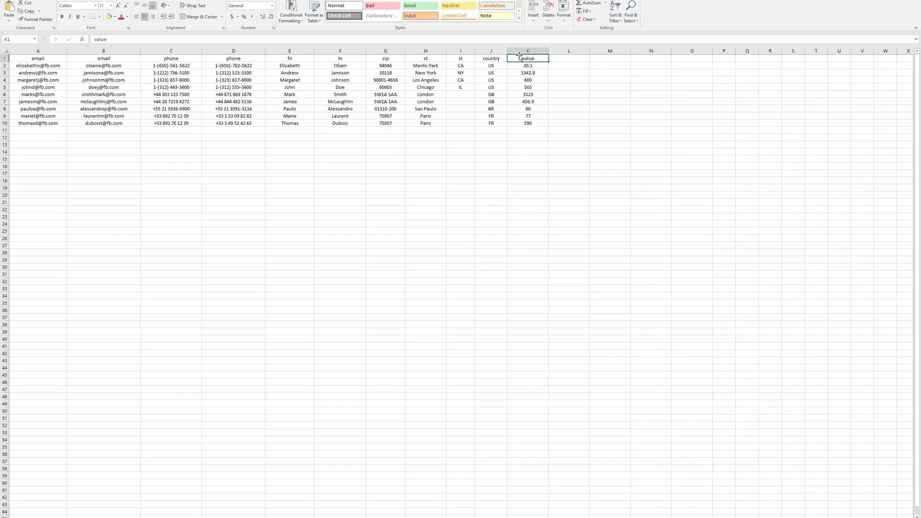
{"action": "type", "text": "LTV"}
{"action": "key", "text": "Return"}
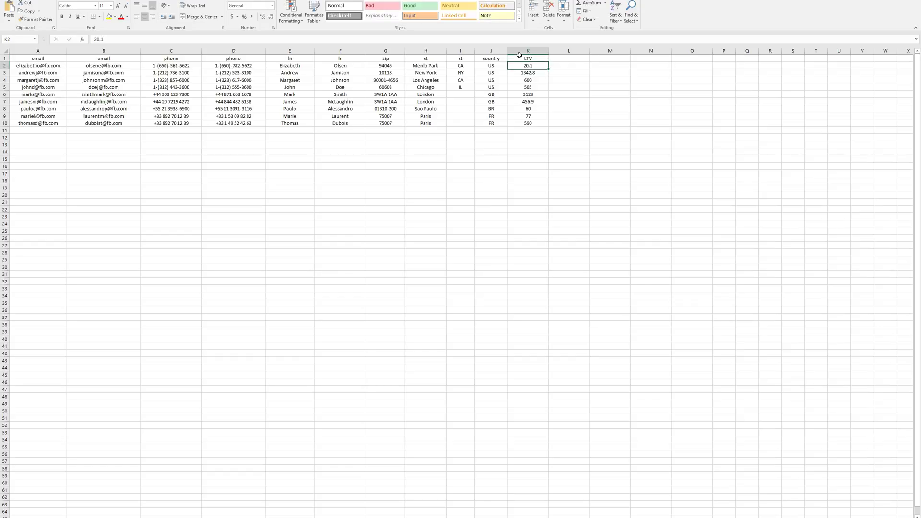
{"action": "left_click", "coordinate": [576, 93]}
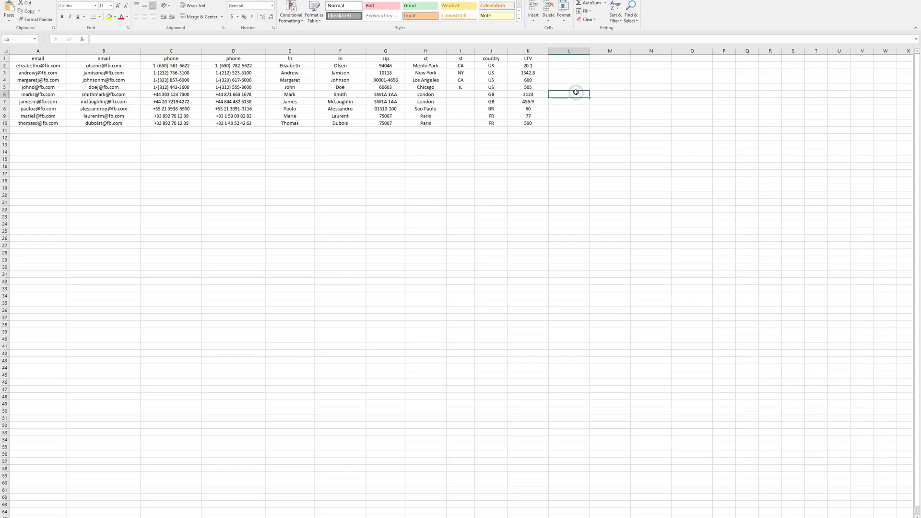
{"action": "left_click_drag", "start_coordinate": [527, 65], "coordinate": [534, 200]}
{"action": "left_click", "coordinate": [602, 175]}
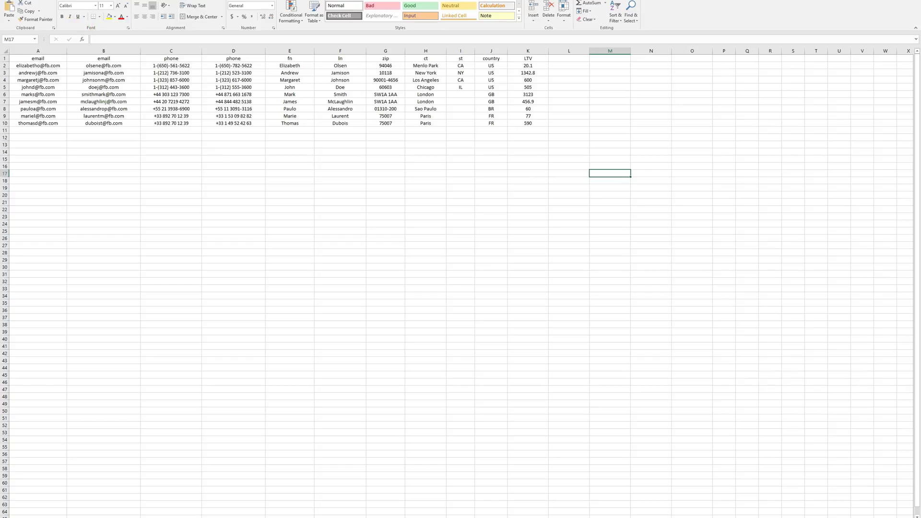
Save the sheet as a CSV (Comma delimited) file, keeping the CSV format
{"action": "left_click", "coordinate": [20, 19]}
{"action": "left_click", "coordinate": [27, 65]}
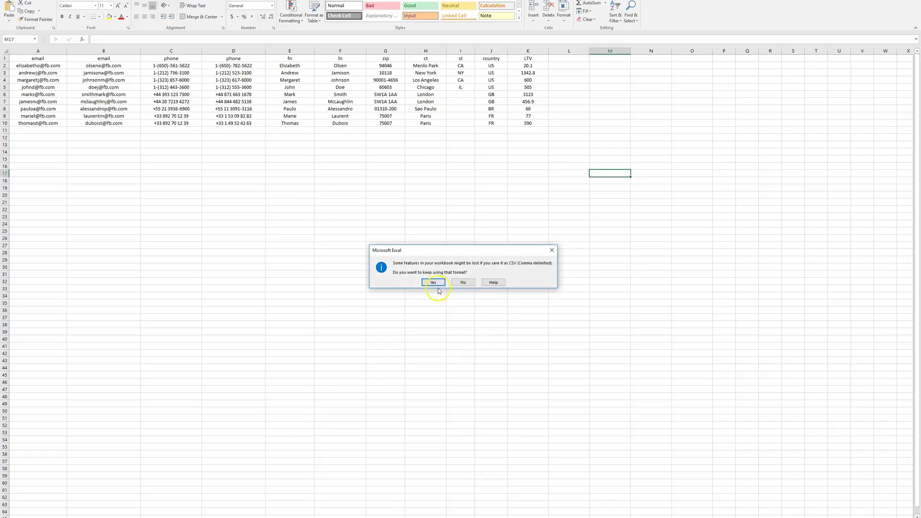
{"action": "left_click", "coordinate": [434, 282]}
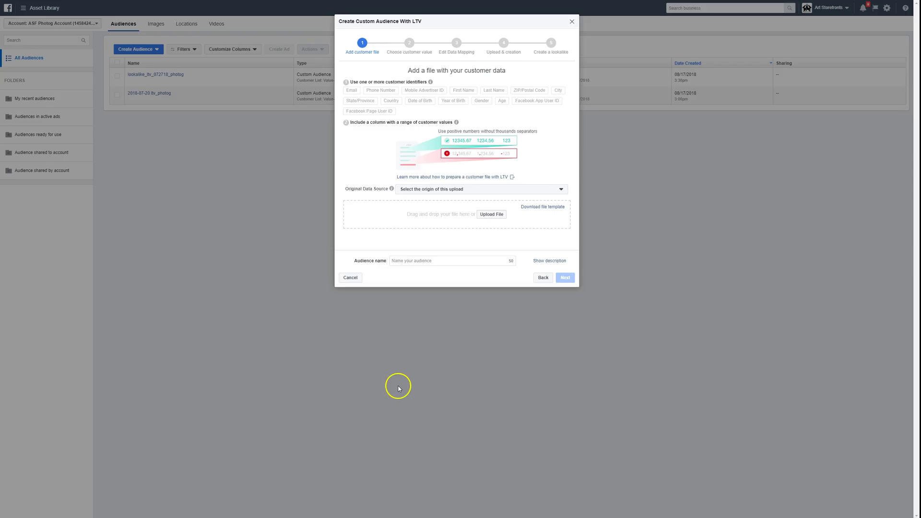
Upload LTV.csv from the Desktop as the customer file
{"action": "left_click", "coordinate": [497, 215]}
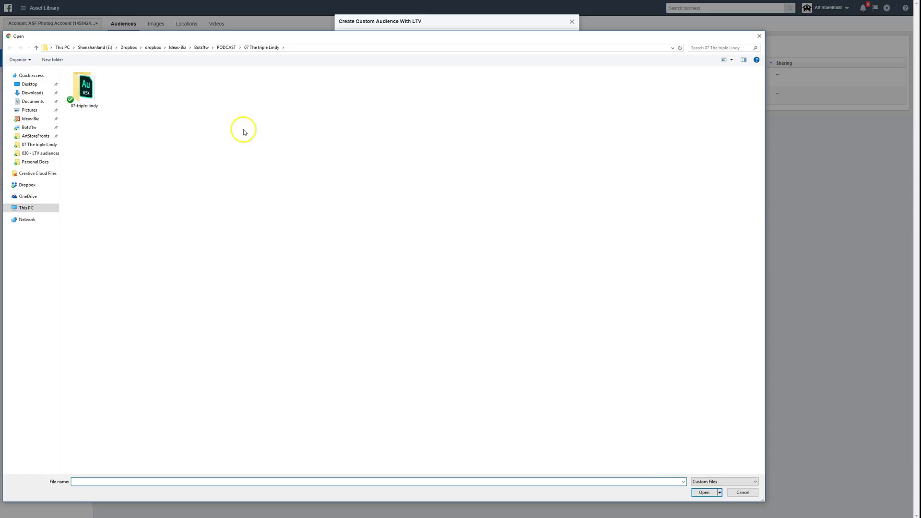
{"action": "left_click", "coordinate": [31, 83]}
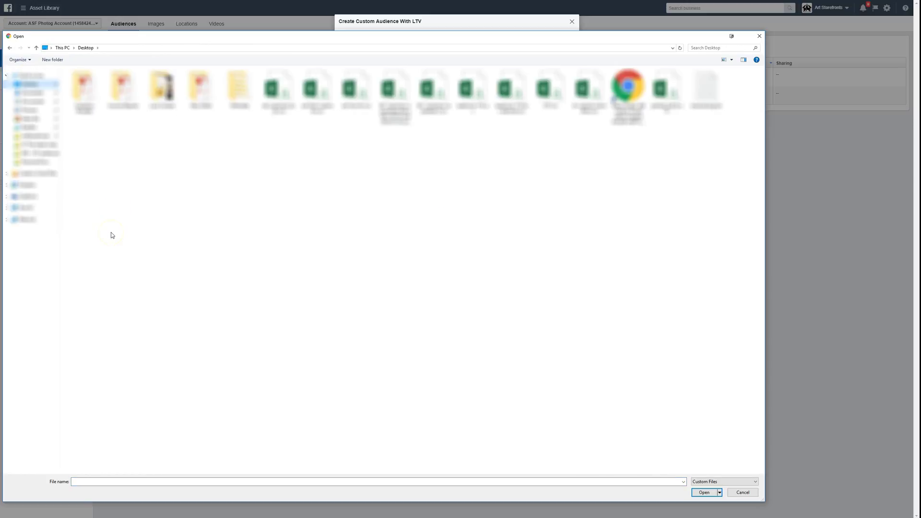
{"action": "left_click", "coordinate": [546, 93]}
{"action": "left_click", "coordinate": [703, 493]}
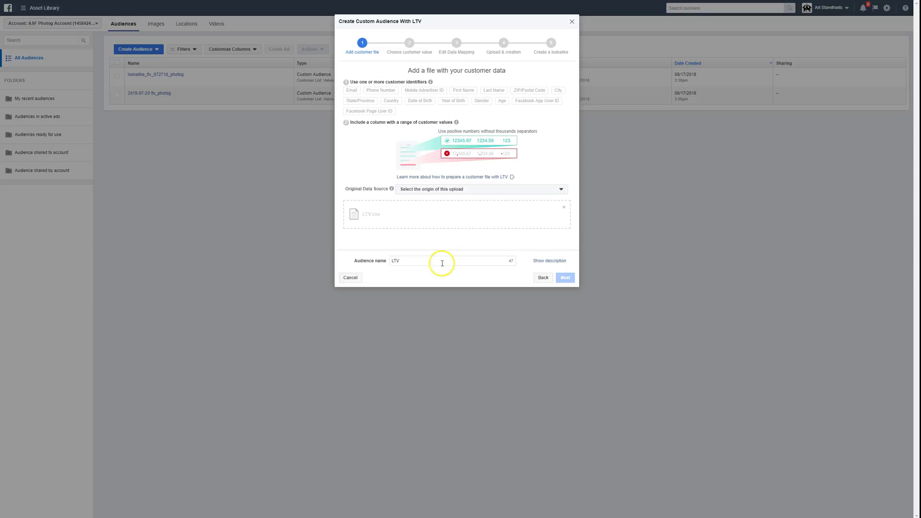
Name the audience 2018-08-31-ltv-upload, set source to Directly from customers, and continue
{"action": "left_click", "coordinate": [373, 262]}
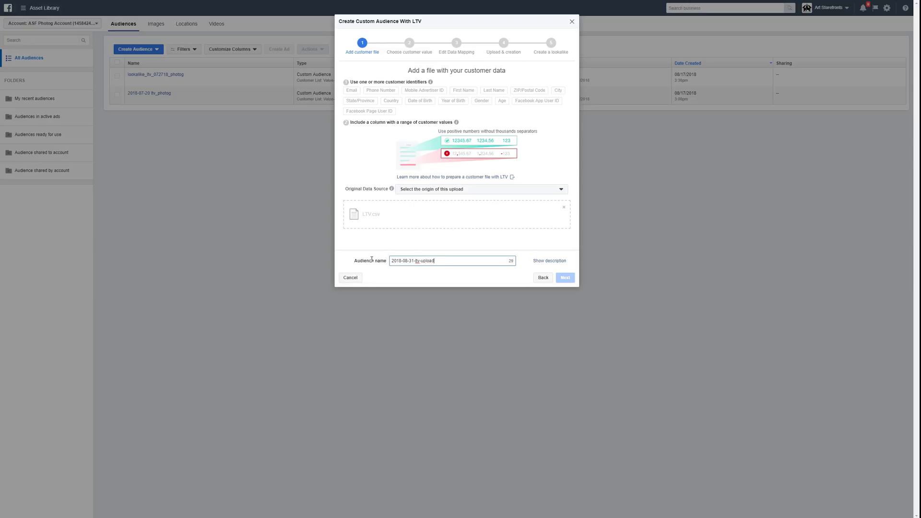
{"action": "left_click", "coordinate": [524, 267]}
{"action": "left_click", "coordinate": [455, 195]}
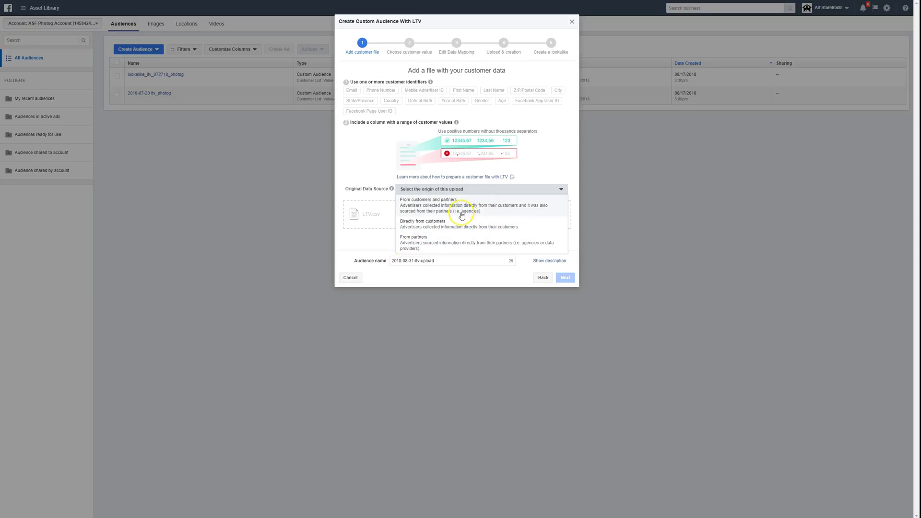
{"action": "left_click", "coordinate": [452, 229]}
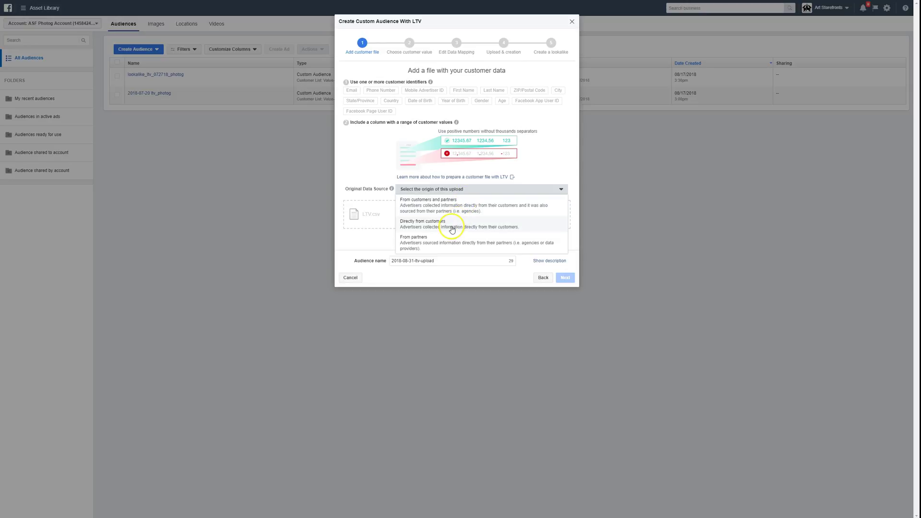
{"action": "left_click", "coordinate": [451, 226]}
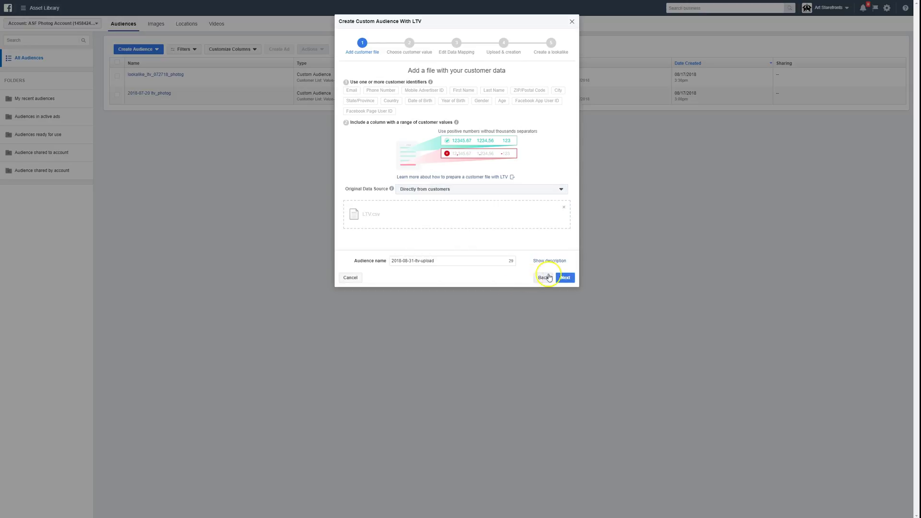
{"action": "left_click", "coordinate": [565, 278]}
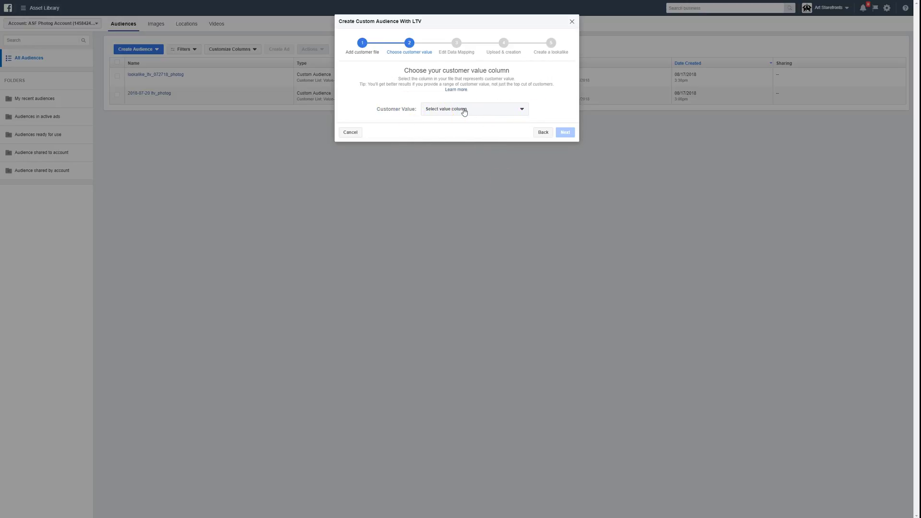
Choose the LTV column as the Customer Value column
{"action": "left_click", "coordinate": [473, 109]}
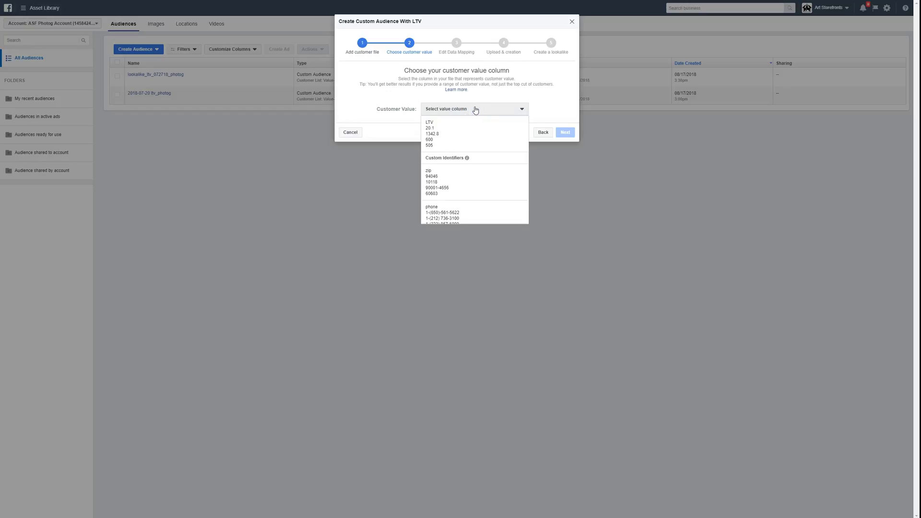
{"action": "left_click", "coordinate": [536, 86]}
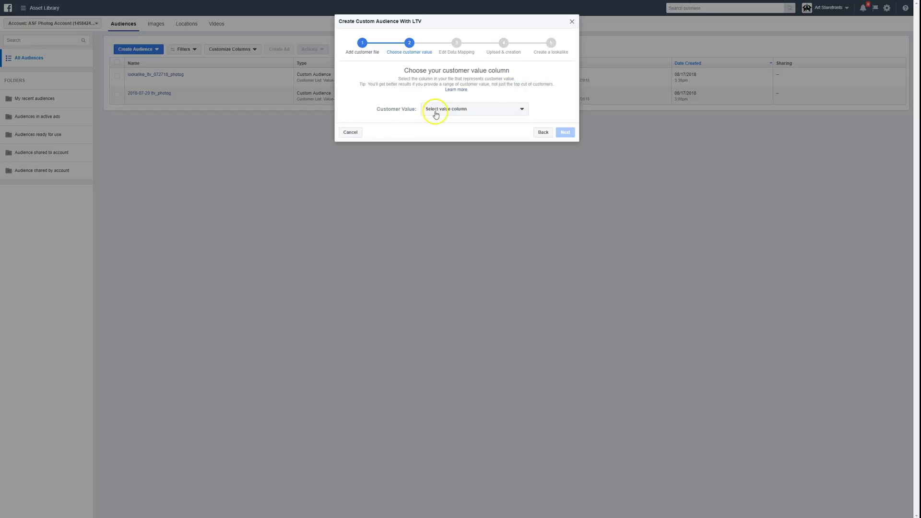
{"action": "left_click", "coordinate": [500, 108]}
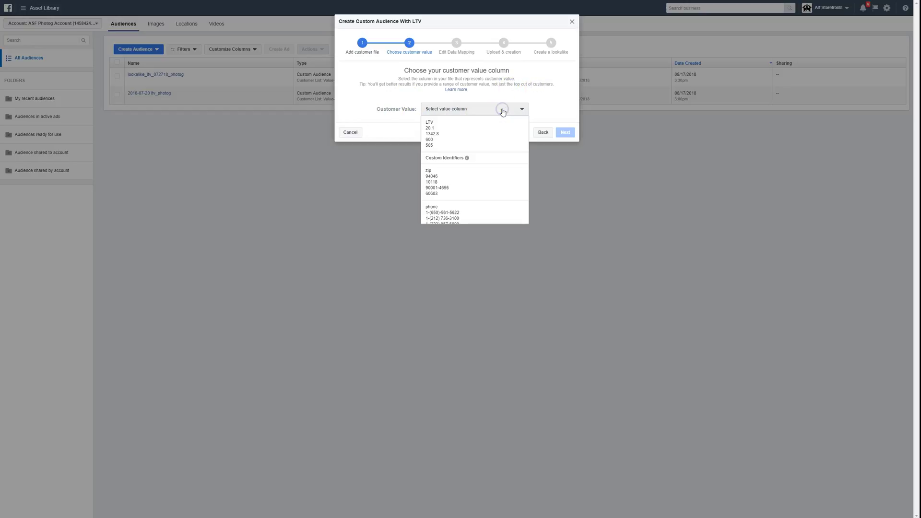
{"action": "left_click", "coordinate": [441, 134]}
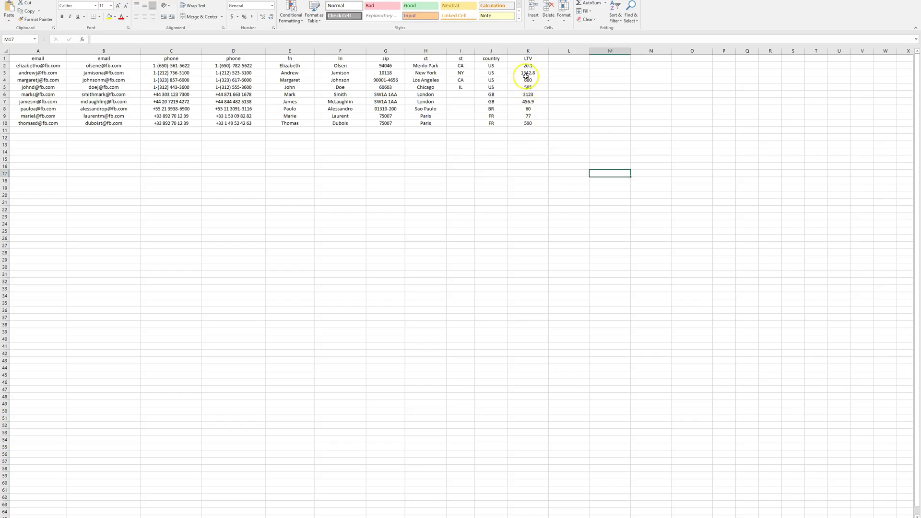
Clear the old LTV values and enter 1000, 50, 50, 75 and 100000 in K2:K6
{"action": "left_click_drag", "start_coordinate": [527, 66], "coordinate": [539, 124]}
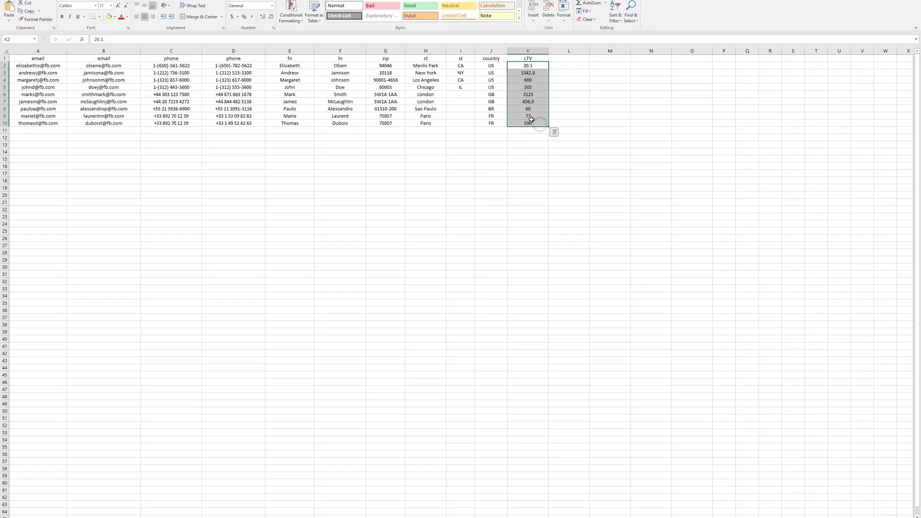
{"action": "key", "text": "Delete"}
{"action": "left_click", "coordinate": [528, 65]}
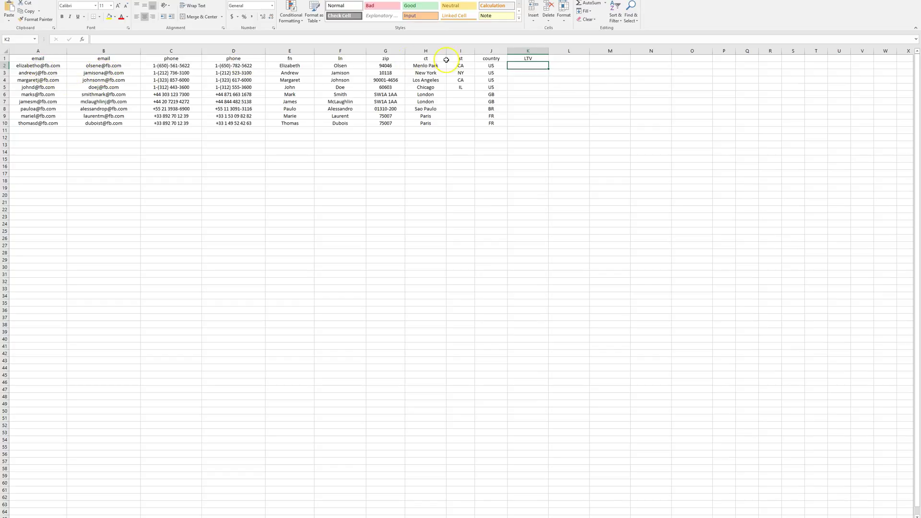
{"action": "left_click", "coordinate": [533, 66]}
{"action": "type", "text": "1000.00"}
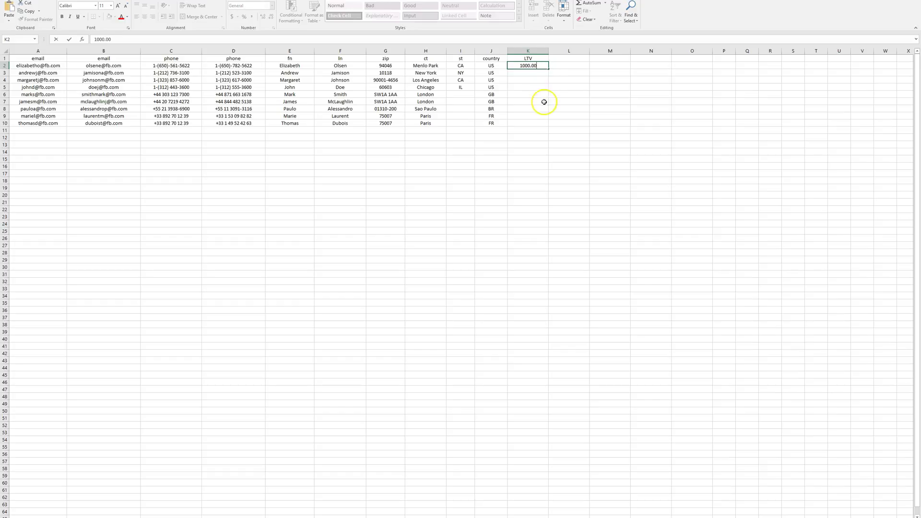
{"action": "left_click", "coordinate": [542, 101]}
{"action": "left_click", "coordinate": [528, 71]}
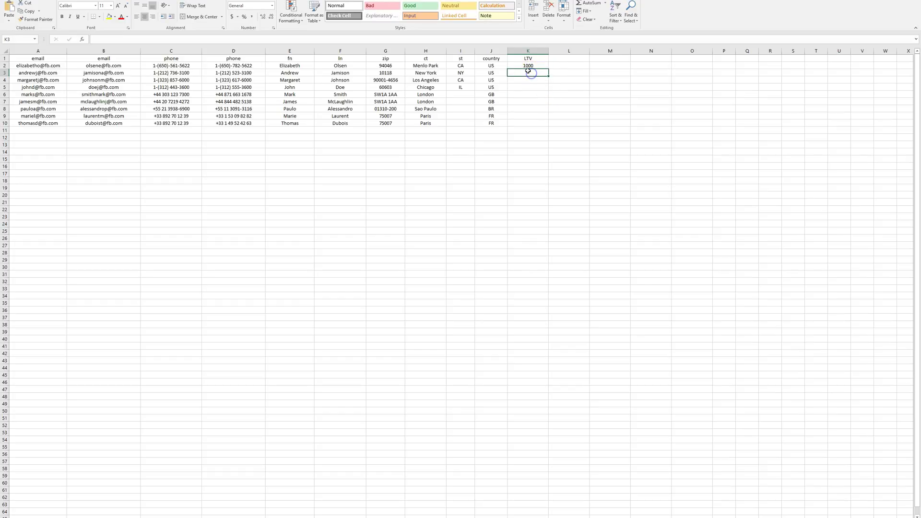
{"action": "type", "text": "50"}
{"action": "left_click", "coordinate": [530, 115]}
{"action": "left_click", "coordinate": [536, 80]}
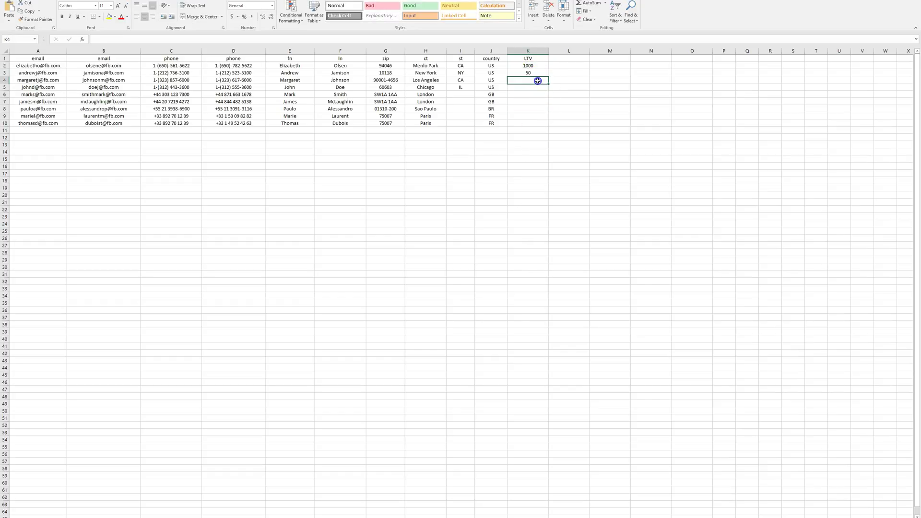
{"action": "type", "text": "50"}
{"action": "left_click", "coordinate": [544, 115]}
{"action": "left_click", "coordinate": [530, 87]}
{"action": "type", "text": "75"}
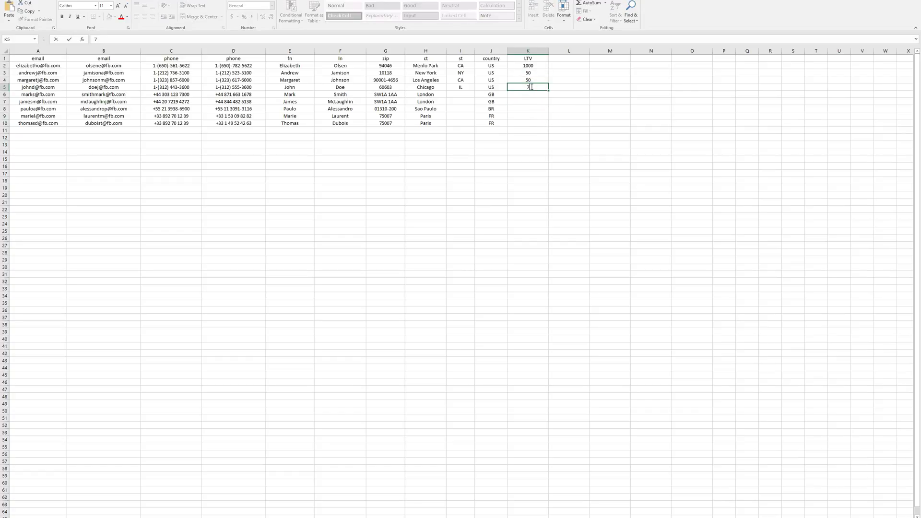
{"action": "left_click", "coordinate": [564, 130]}
{"action": "left_click", "coordinate": [528, 96]}
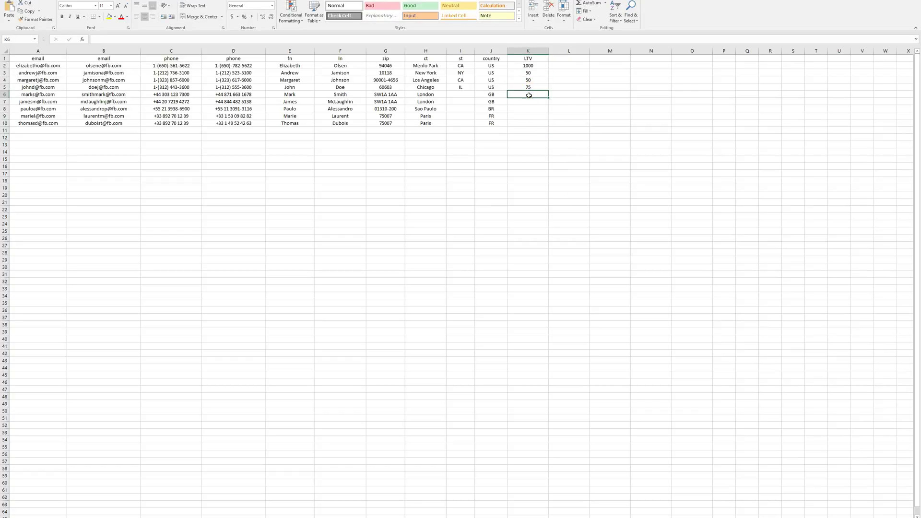
{"action": "type", "text": "100000"}
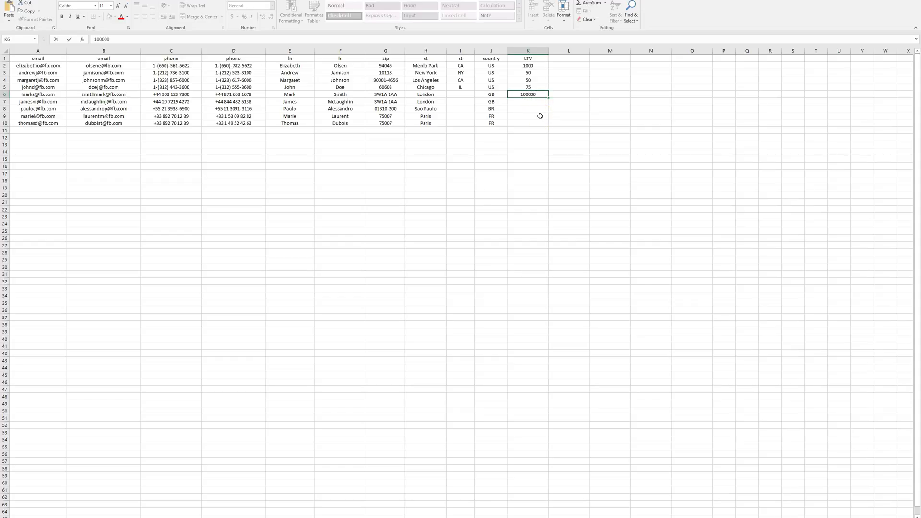
{"action": "left_click", "coordinate": [531, 102]}
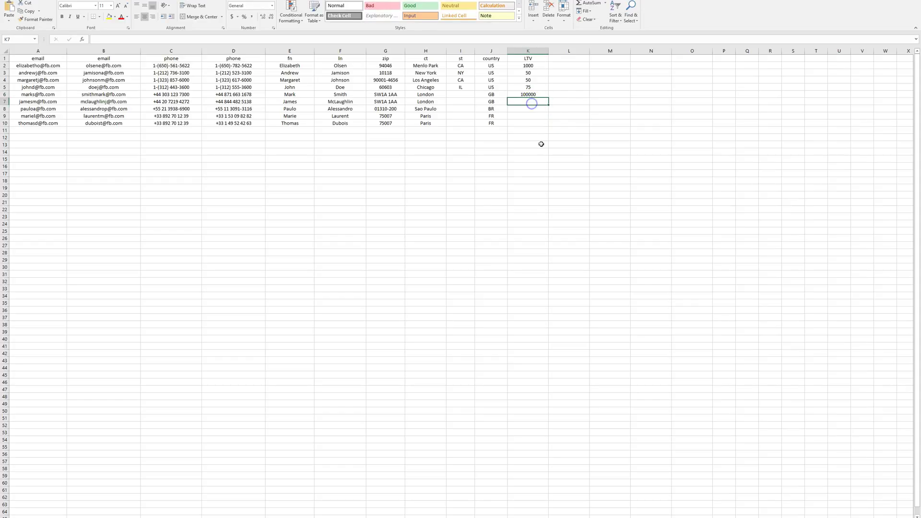
Fill cells K7 through K10 with 0
{"action": "type", "text": "0"}
{"action": "left_click", "coordinate": [528, 109]}
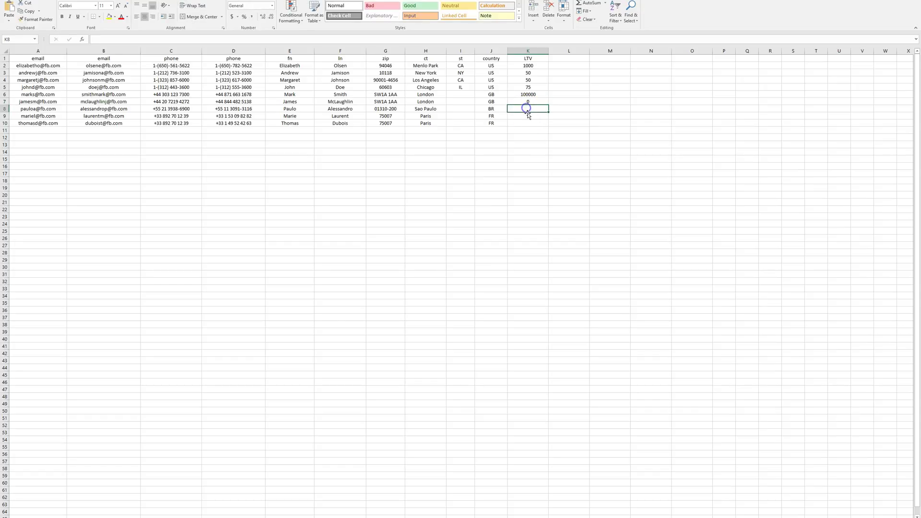
{"action": "type", "text": "0"}
{"action": "left_click", "coordinate": [529, 117]}
{"action": "type", "text": "0"}
{"action": "left_click", "coordinate": [531, 126]}
{"action": "type", "text": "0"}
{"action": "left_click", "coordinate": [531, 174]}
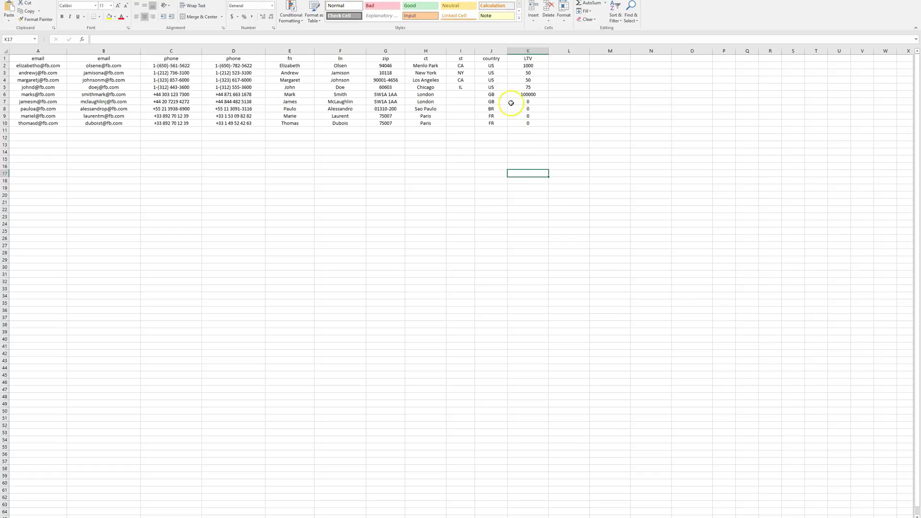
Review the new LTV values, including the zeros and 100000 in K6
{"action": "left_click", "coordinate": [538, 68]}
{"action": "left_click_drag", "start_coordinate": [539, 67], "coordinate": [536, 195]}
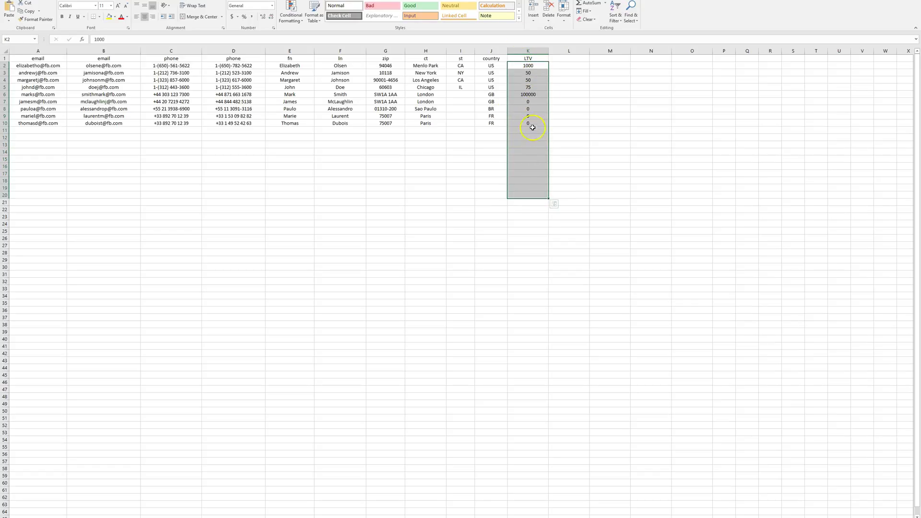
{"action": "left_click", "coordinate": [537, 102]}
{"action": "left_click_drag", "start_coordinate": [537, 102], "coordinate": [538, 126]}
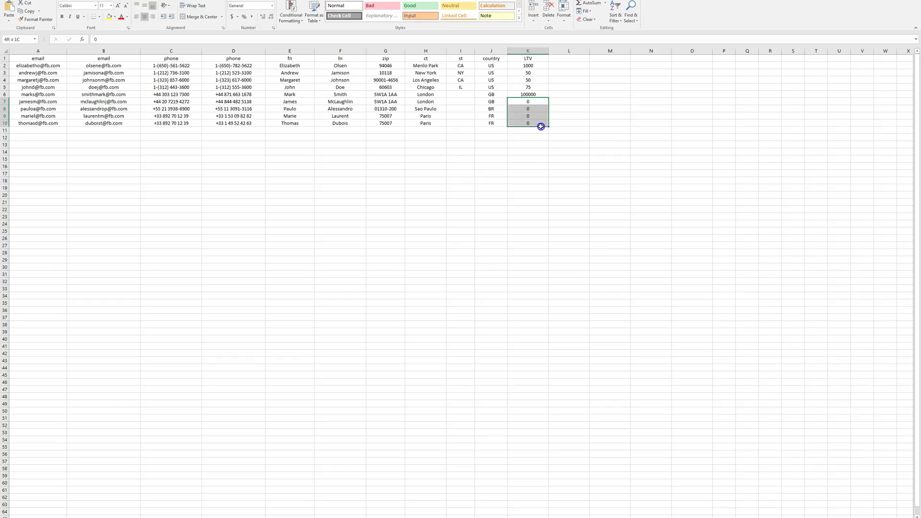
{"action": "left_click", "coordinate": [591, 130]}
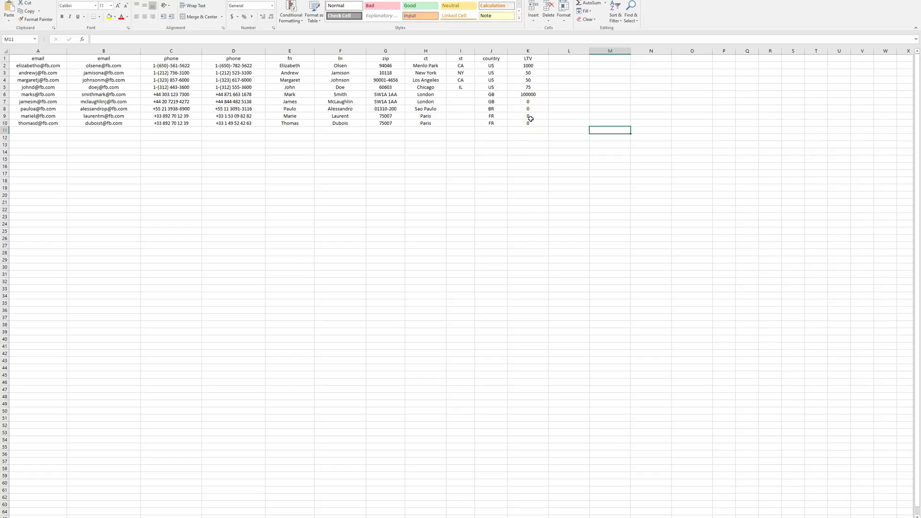
{"action": "left_click", "coordinate": [530, 94]}
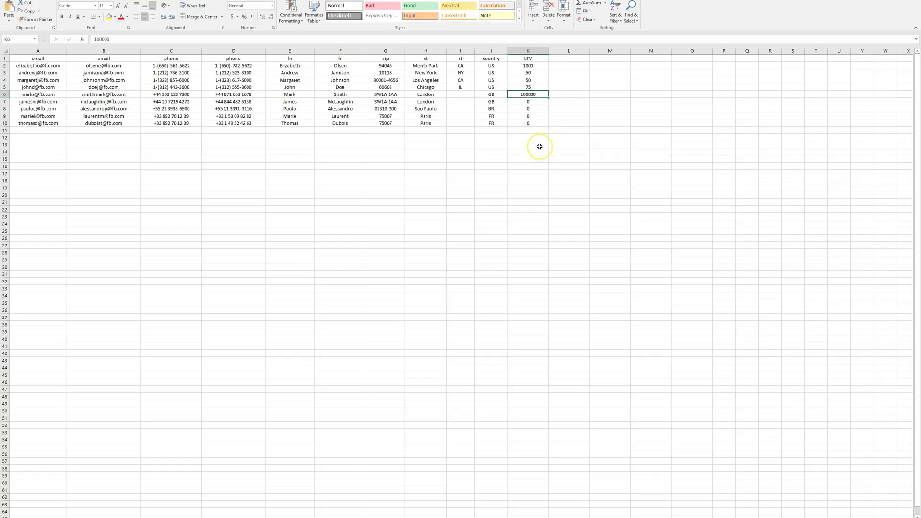
{"action": "left_click", "coordinate": [532, 146]}
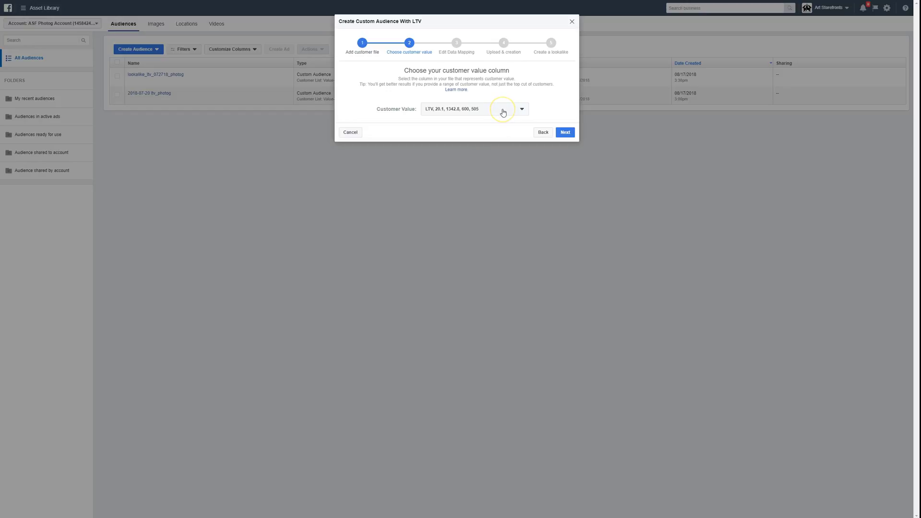
Advance past the LTV customer value choice and keep the first email column mapped as Email
{"action": "left_click", "coordinate": [566, 133]}
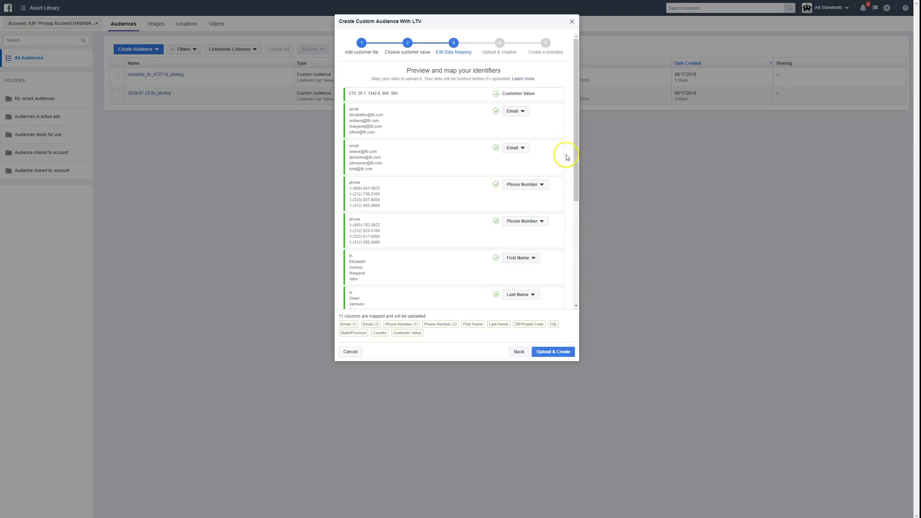
{"action": "left_click_drag", "start_coordinate": [578, 134], "coordinate": [612, 117]}
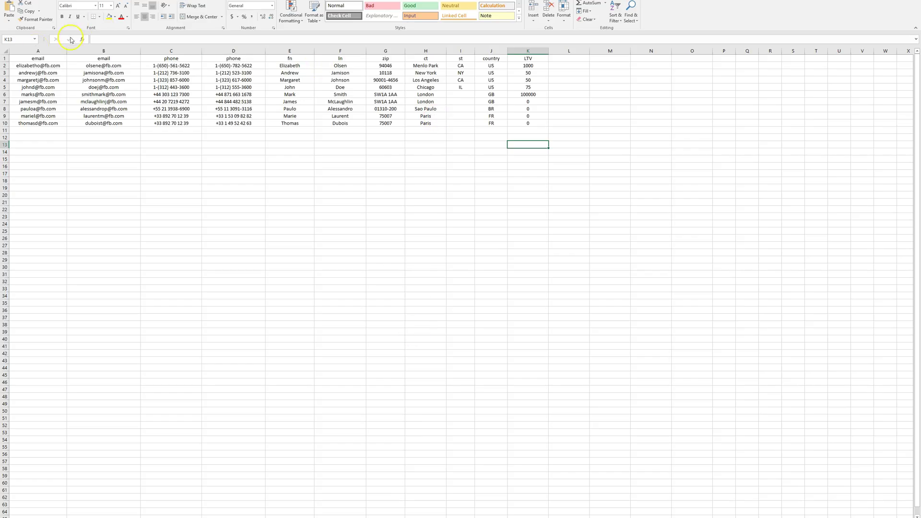
{"action": "left_click_drag", "start_coordinate": [35, 59], "coordinate": [515, 56]}
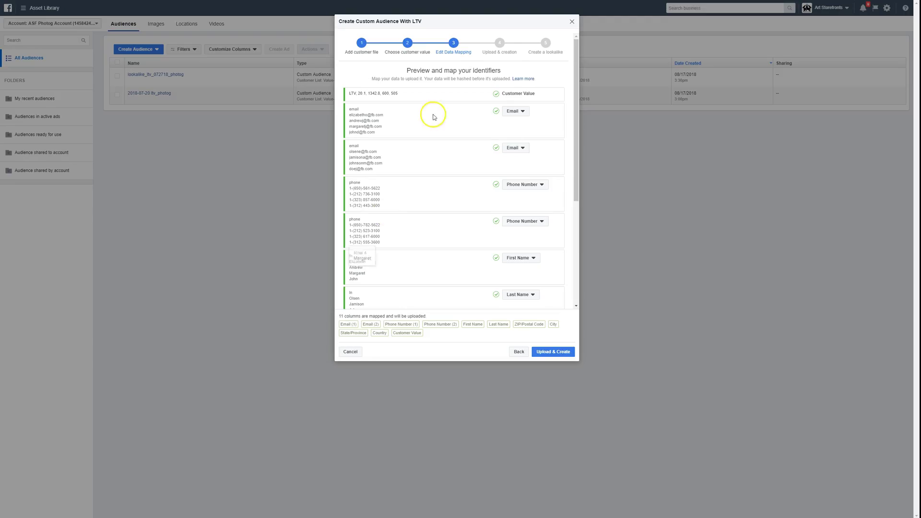
{"action": "mouse_move", "coordinate": [578, 113]}
{"action": "left_mouse_down"}
{"action": "mouse_move", "coordinate": [574, 241]}
{"action": "mouse_move", "coordinate": [583, 96]}
{"action": "left_mouse_up"}
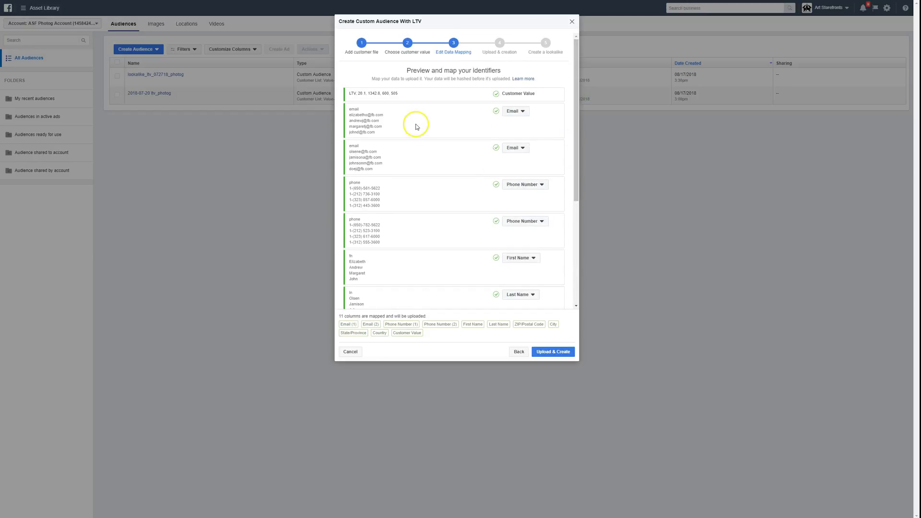
{"action": "left_click", "coordinate": [523, 111]}
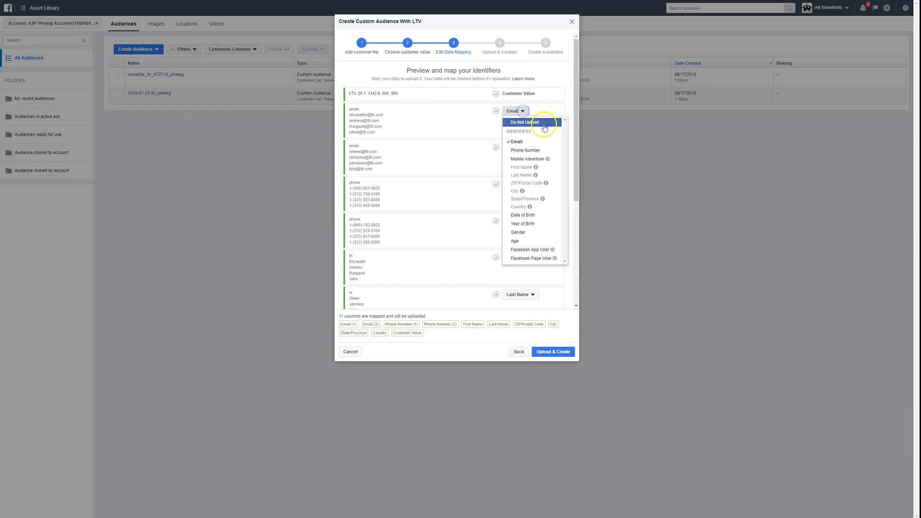
{"action": "left_click", "coordinate": [519, 141]}
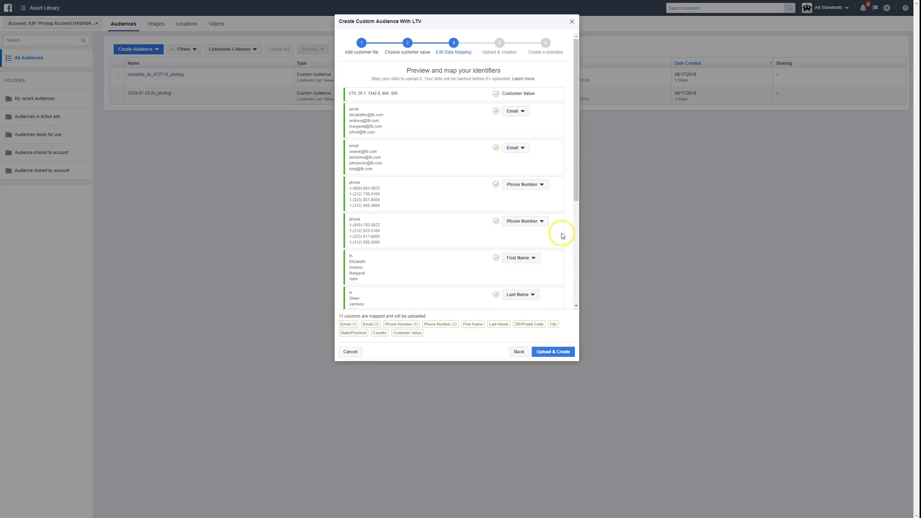
Review the remaining column mappings and upload the LTV file to create the audience
{"action": "left_click_drag", "start_coordinate": [575, 180], "coordinate": [577, 284]}
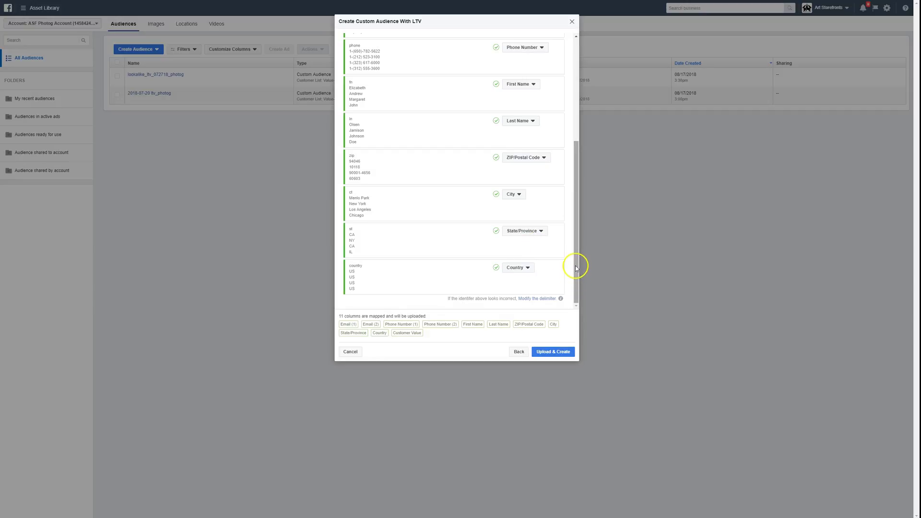
{"action": "mouse_move", "coordinate": [577, 263]}
{"action": "left_mouse_down"}
{"action": "mouse_move", "coordinate": [576, 154]}
{"action": "mouse_move", "coordinate": [571, 275]}
{"action": "left_mouse_up"}
{"action": "left_click", "coordinate": [546, 353]}
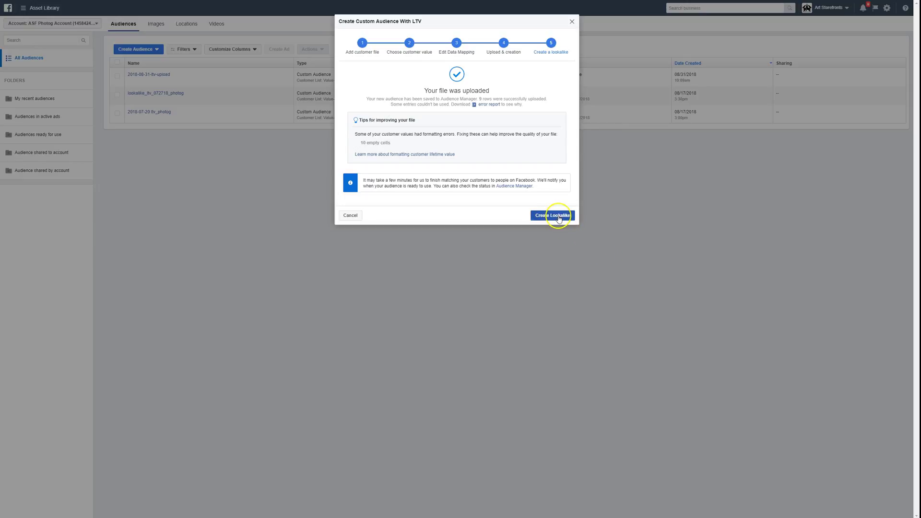
Dismiss the upload confirmation and take a Lightshot capture circling the Updating audience status
{"action": "left_click", "coordinate": [572, 23]}
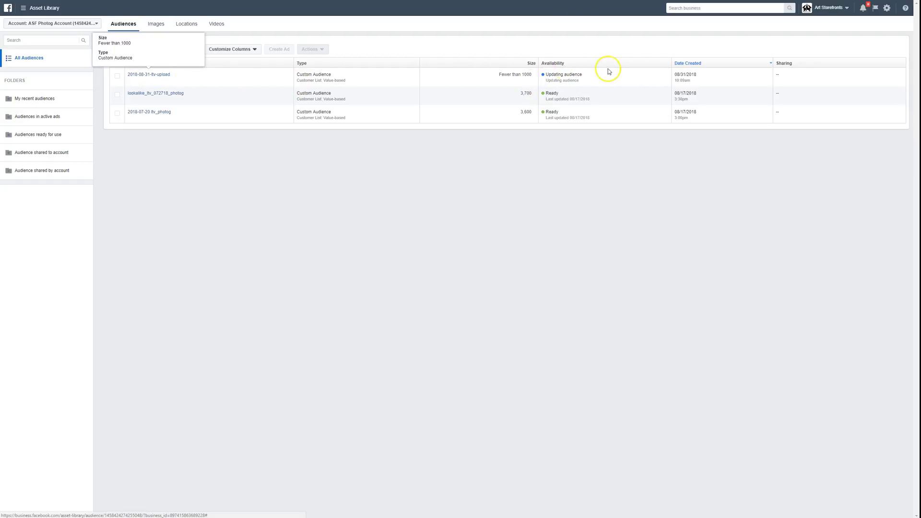
{"action": "key", "text": "Print"}
{"action": "left_click_drag", "start_coordinate": [483, 41], "coordinate": [715, 162]}
{"action": "left_click", "coordinate": [722, 94]}
{"action": "mouse_move", "coordinate": [541, 87]}
{"action": "left_mouse_down"}
{"action": "mouse_move", "coordinate": [622, 87]}
{"action": "mouse_move", "coordinate": [555, 71]}
{"action": "mouse_move", "coordinate": [539, 82]}
{"action": "left_mouse_up"}
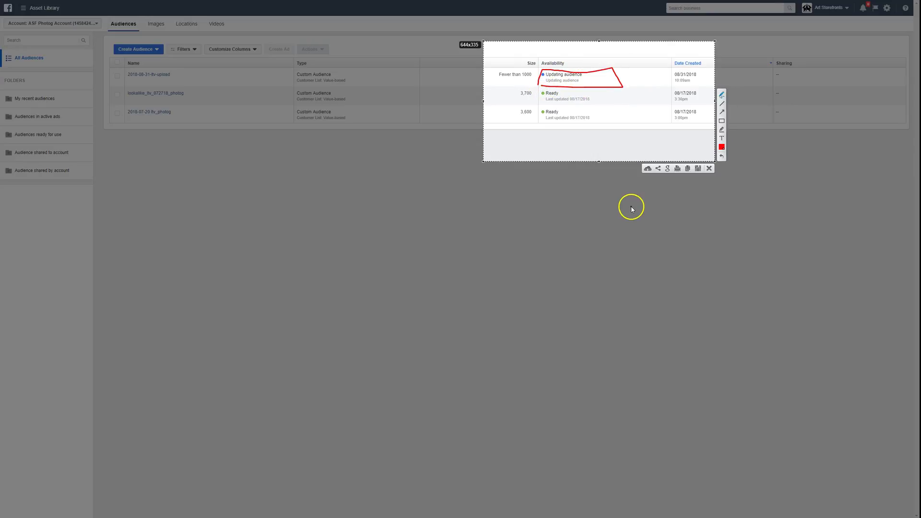
{"action": "left_click", "coordinate": [709, 169]}
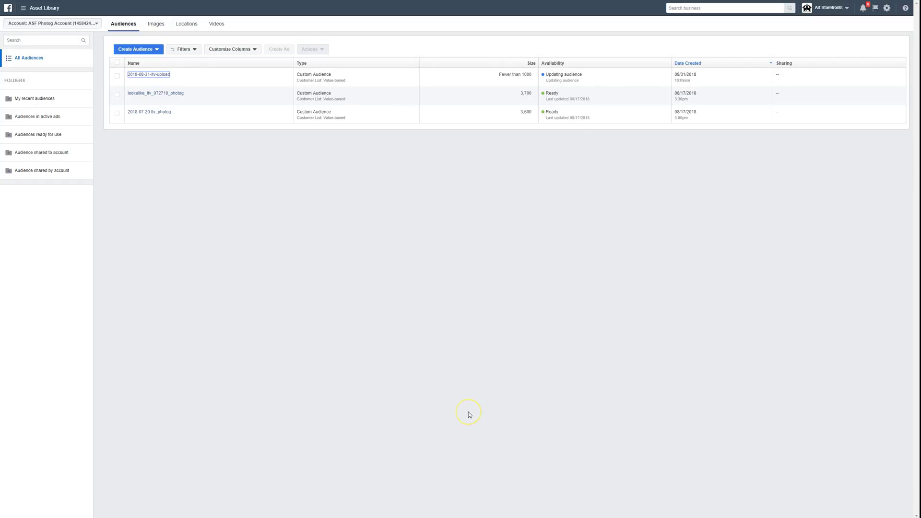
Once 2018-08-31-ltv-upload shows Ready, tick its checkbox in the audience list
{"action": "left_click", "coordinate": [388, 401]}
{"action": "left_click", "coordinate": [117, 76]}
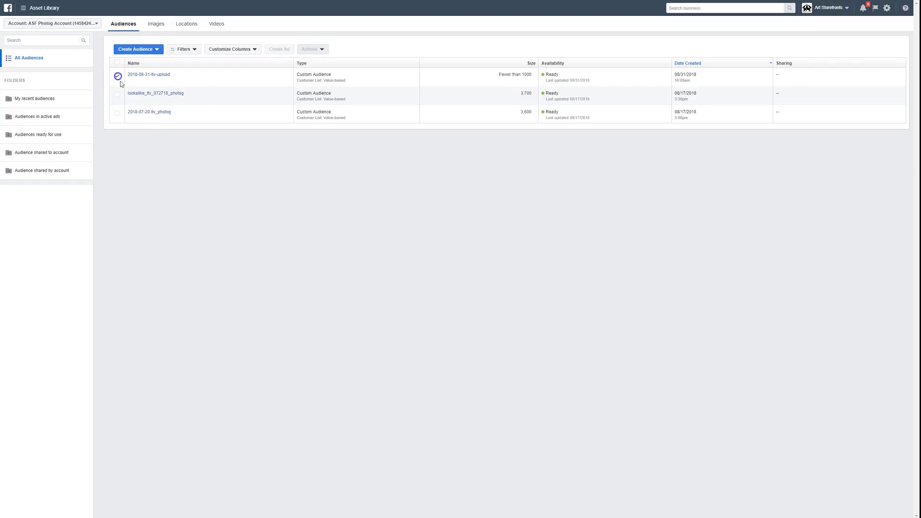
Start a new lookalike audience using 2018-08-31-ltv-upload as its source
{"action": "left_click", "coordinate": [156, 50]}
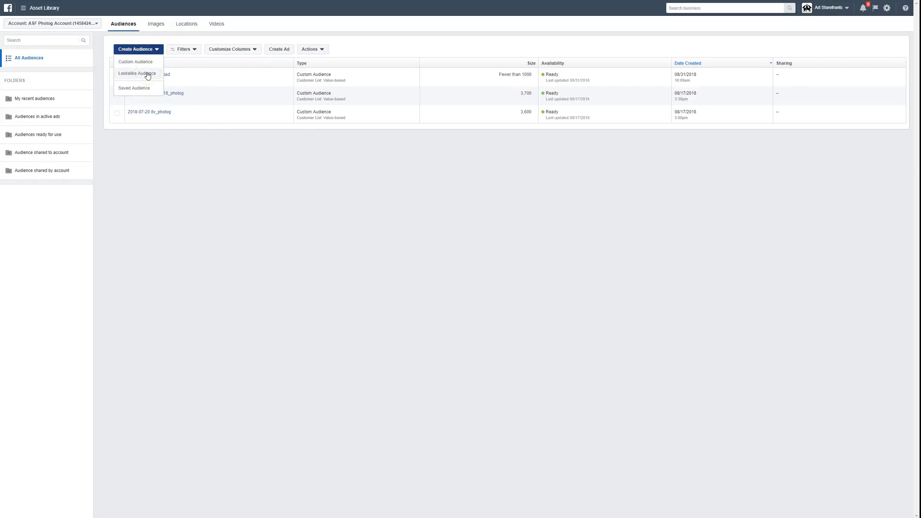
{"action": "left_click", "coordinate": [144, 73]}
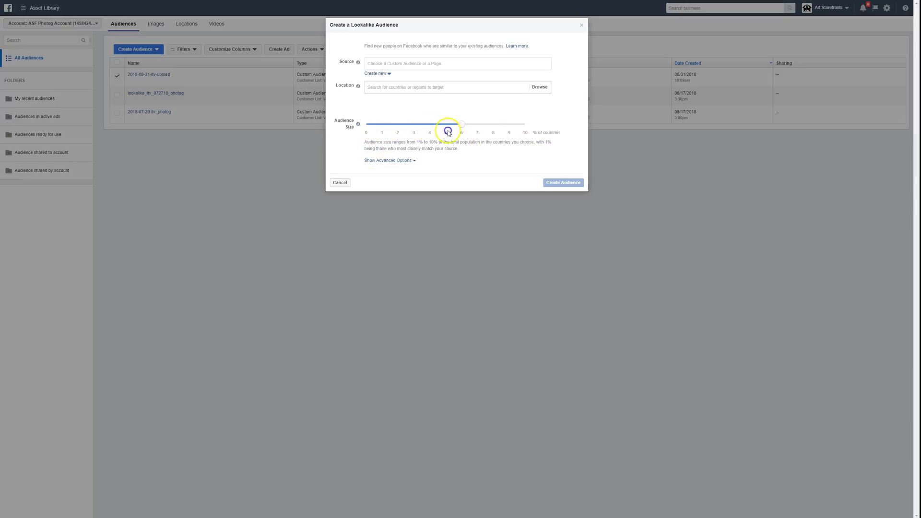
{"action": "left_click", "coordinate": [374, 129]}
{"action": "left_click", "coordinate": [387, 63]}
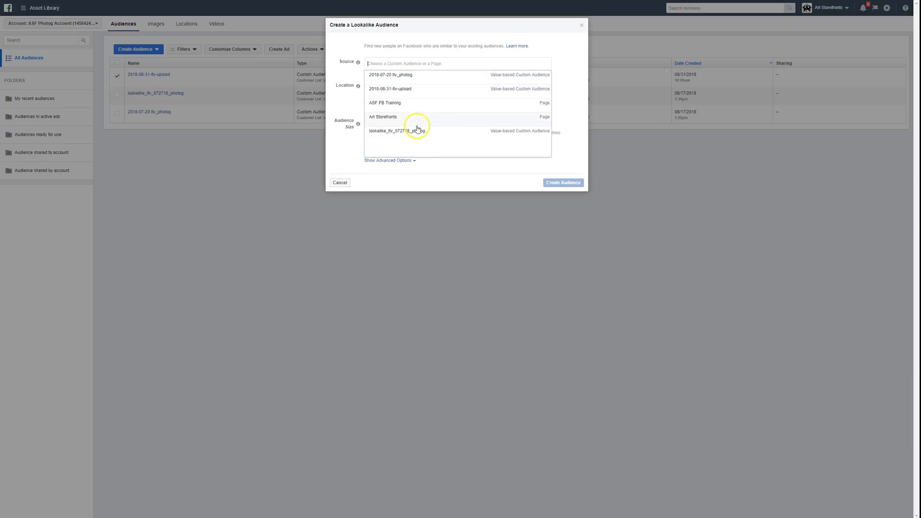
{"action": "left_click", "coordinate": [392, 89]}
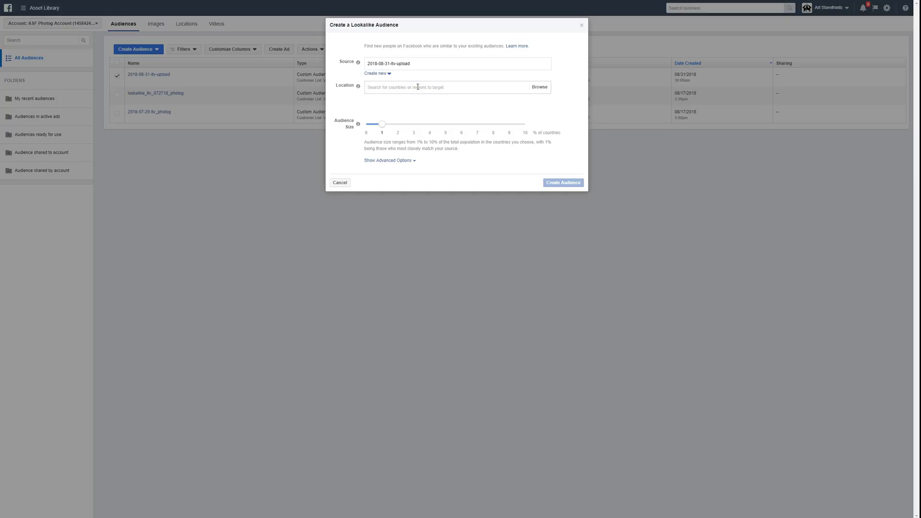
Target United States and Canada as the lookalike locations, keeping the 1% size
{"action": "type", "text": "United"}
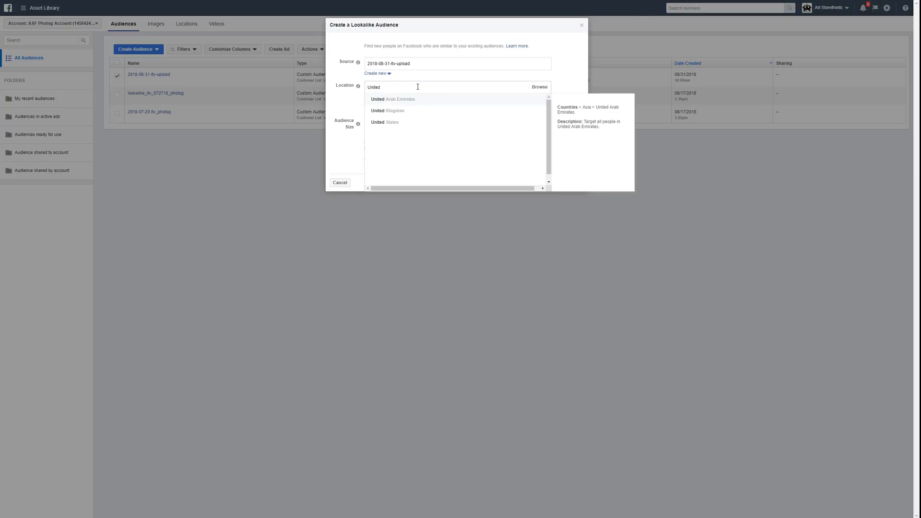
{"action": "left_click", "coordinate": [389, 124]}
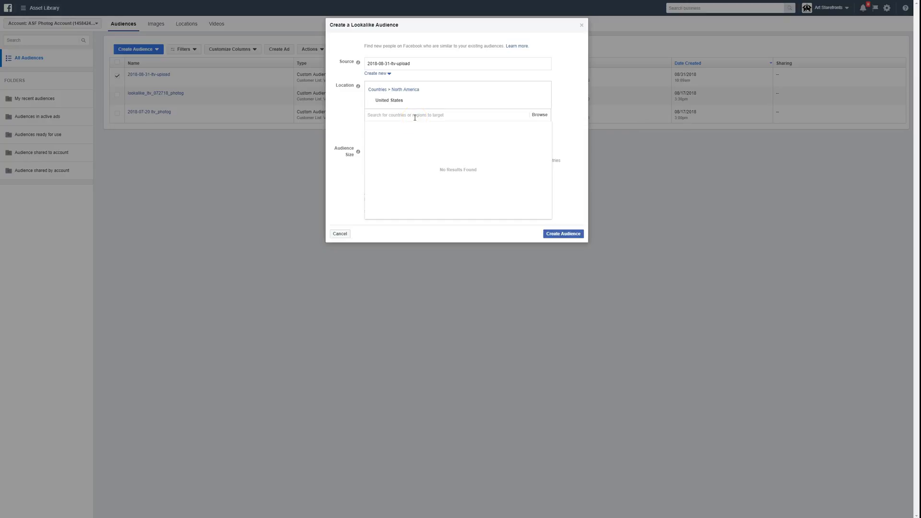
{"action": "type", "text": "Canada"}
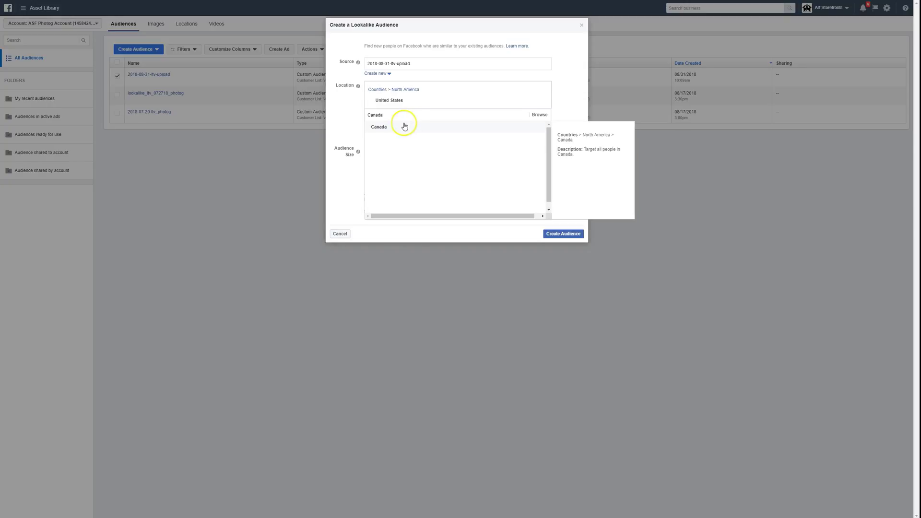
{"action": "left_click", "coordinate": [404, 126]}
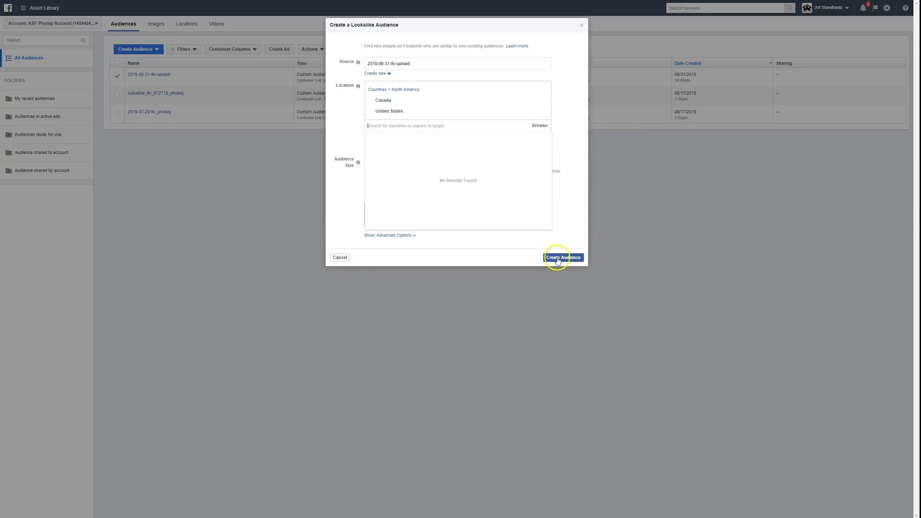
{"action": "left_click", "coordinate": [570, 226]}
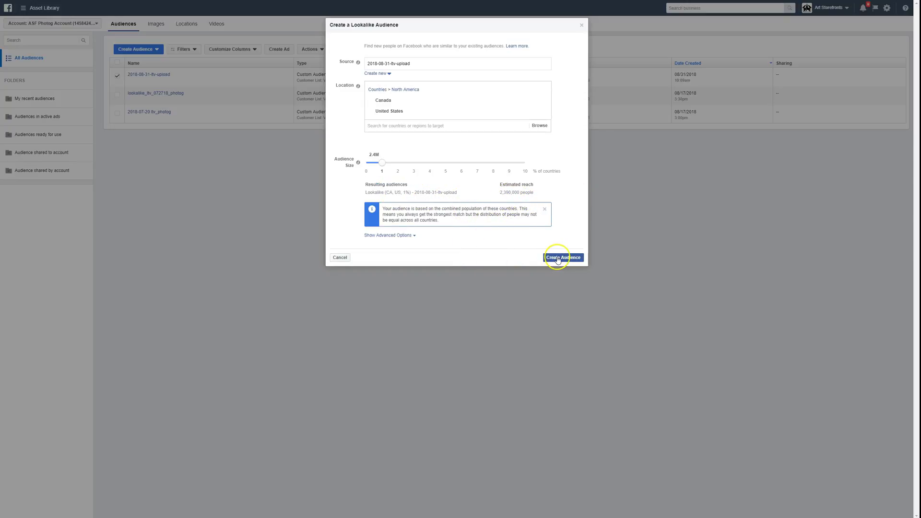
{"action": "left_click", "coordinate": [414, 236]}
Try creating the lookalike, hit the Source is Too Small error, then bring up the Excel customer sheet
{"action": "left_click", "coordinate": [414, 235]}
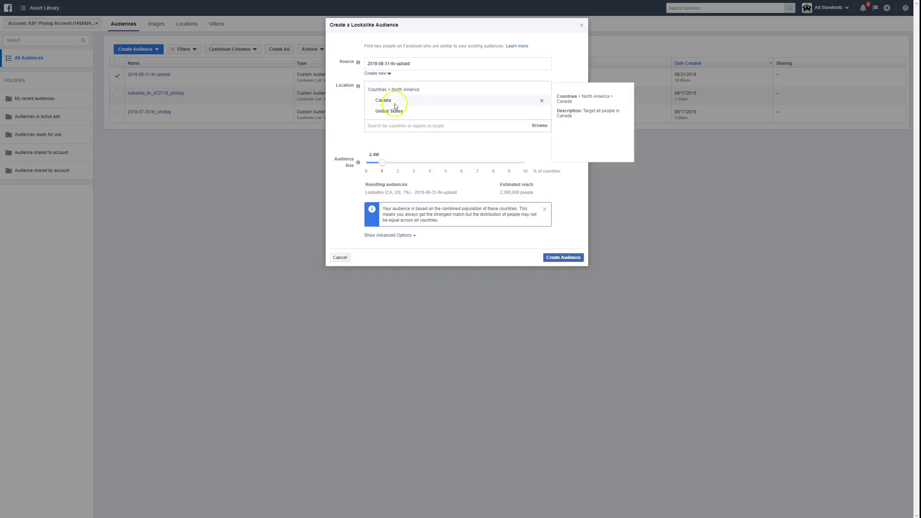
{"action": "left_click", "coordinate": [571, 259]}
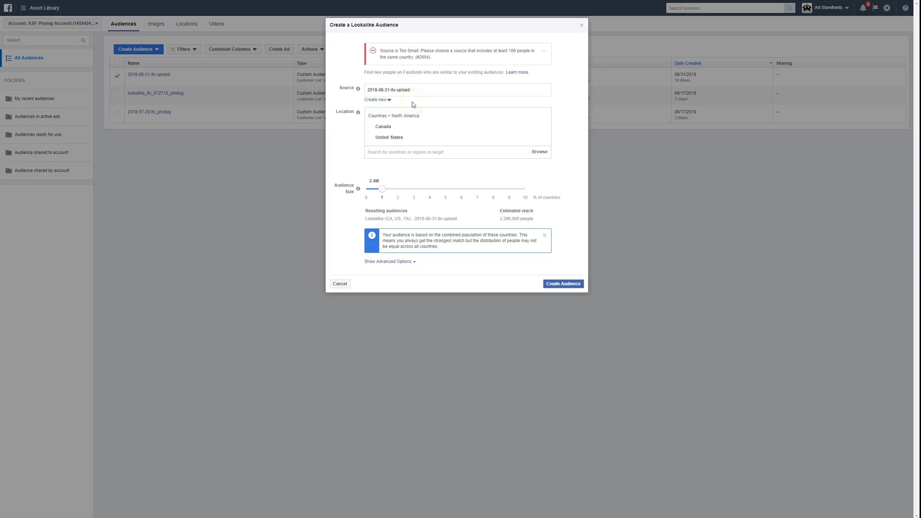
{"action": "left_click", "coordinate": [366, 515]}
Cancel the lookalike dialog and untick the 2018-08-31-ltv-upload audience
{"action": "left_click", "coordinate": [343, 285]}
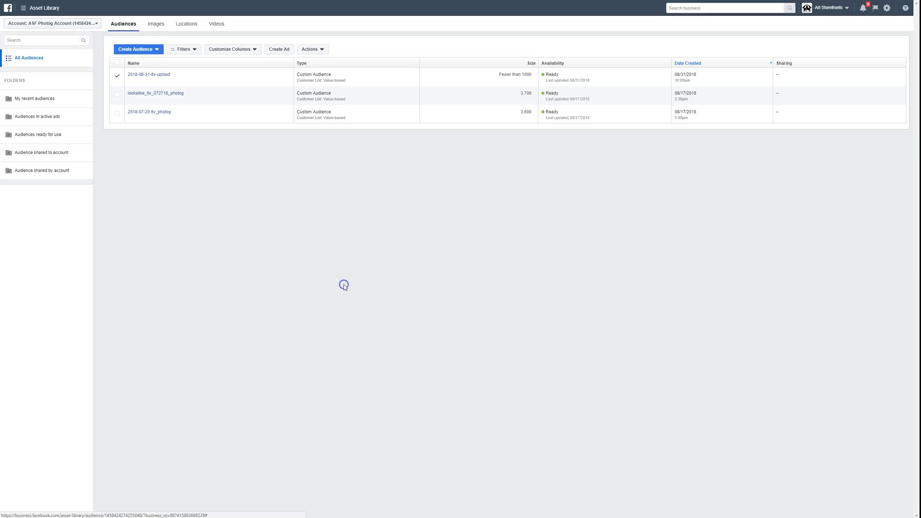
{"action": "left_click", "coordinate": [117, 77]}
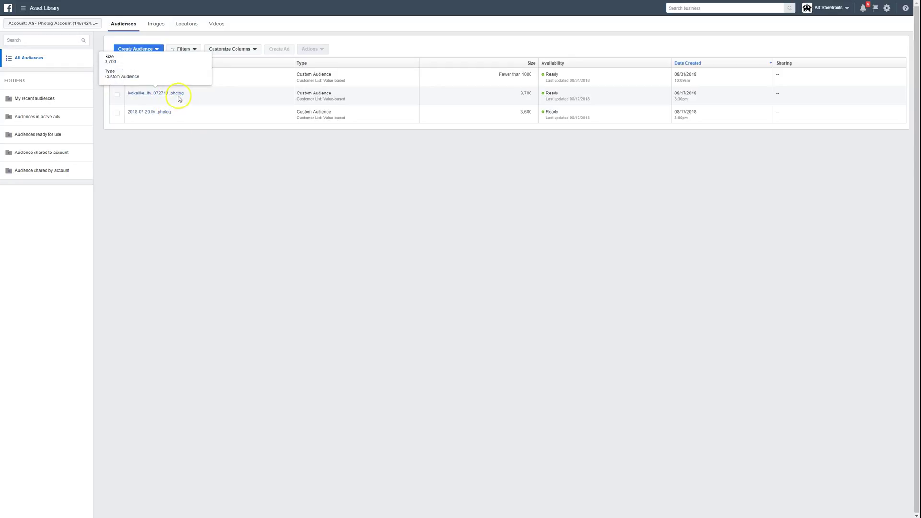